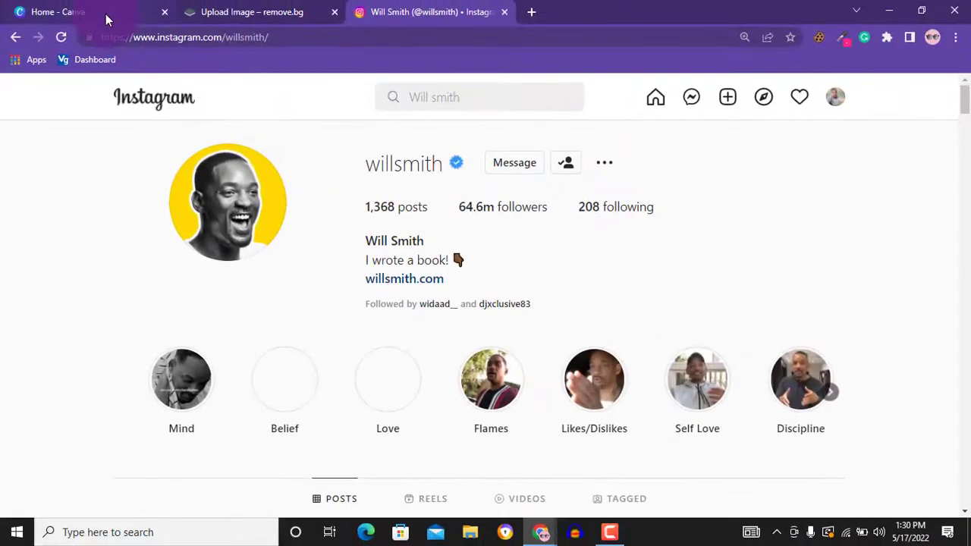
# - Scroll the Canva home page to suggested designs like Logo 500 × 500 and Instagram Post 1080 × 1080
pyautogui.click(106, 14)
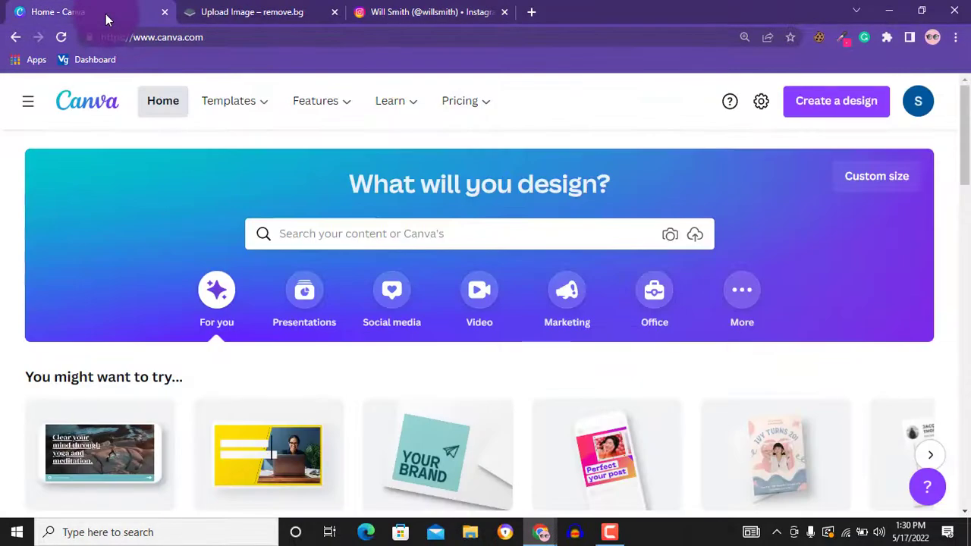
pyautogui.moveTo(234, 101)
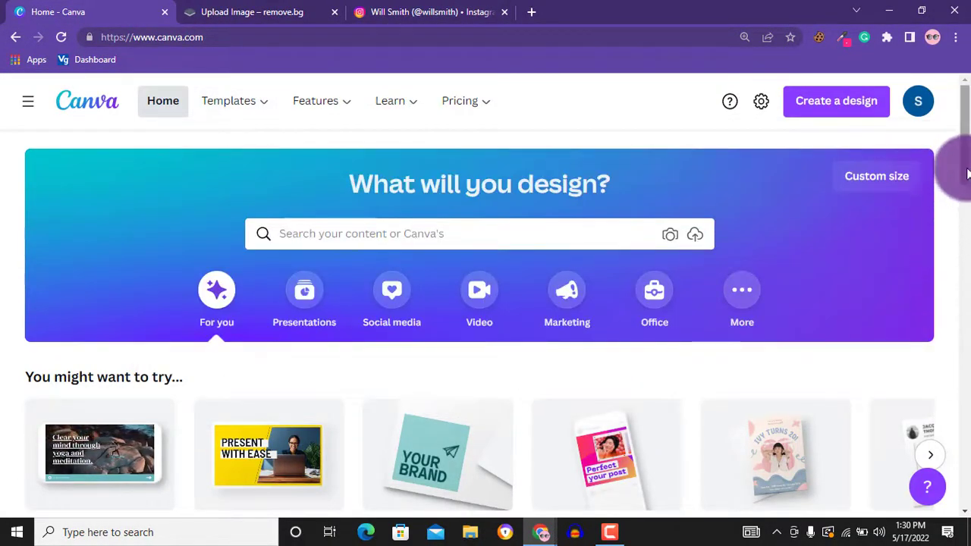
pyautogui.moveTo(963, 139); pyautogui.dragTo(968, 118)
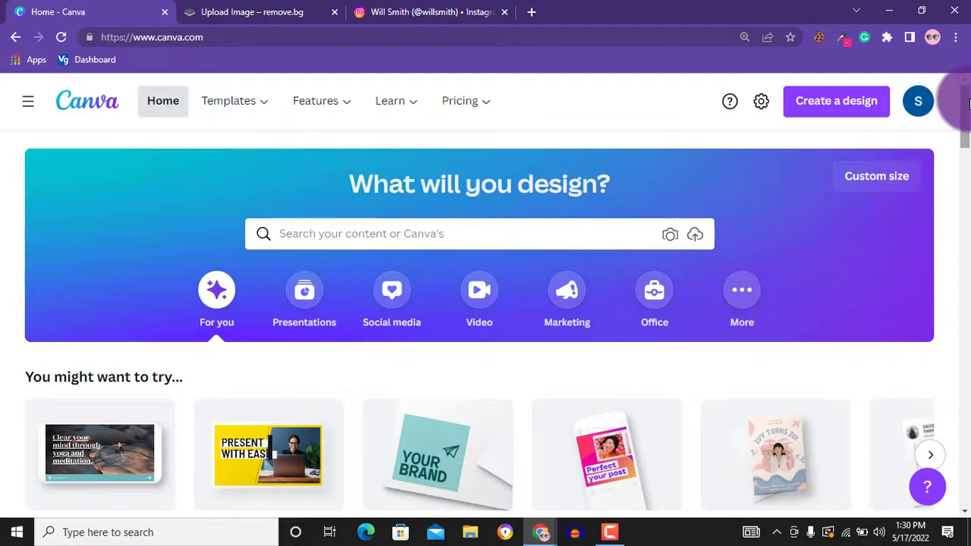
pyautogui.moveTo(969, 103); pyautogui.dragTo(969, 117)
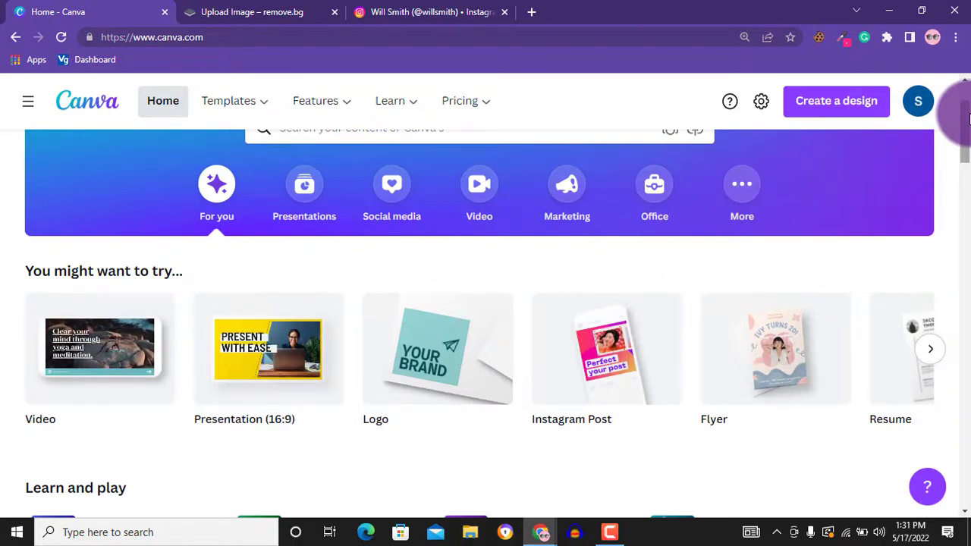
pyautogui.moveTo(969, 121); pyautogui.dragTo(969, 127)
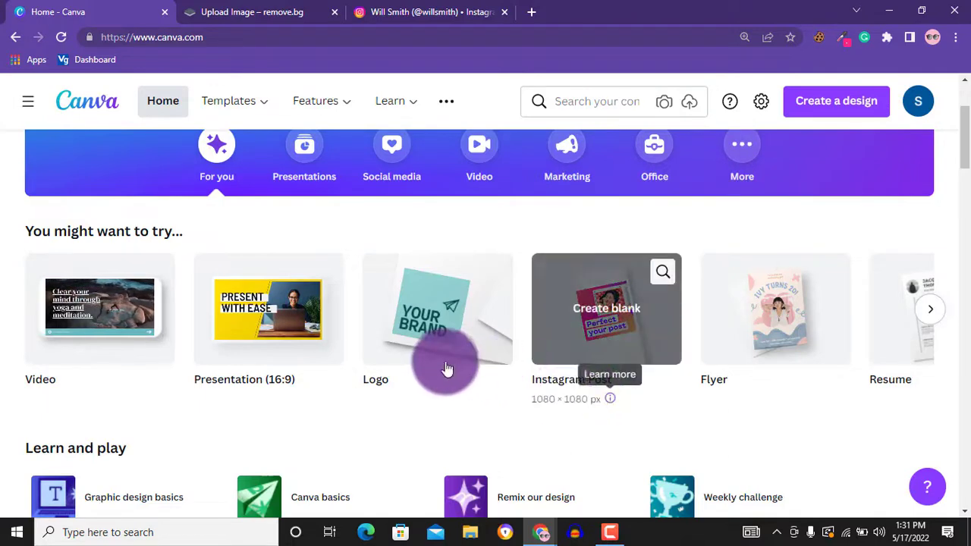
# - Try a 10 × 1080 custom size, then search for Instagram Post templates instead
pyautogui.hotkey('ctrl', '-')
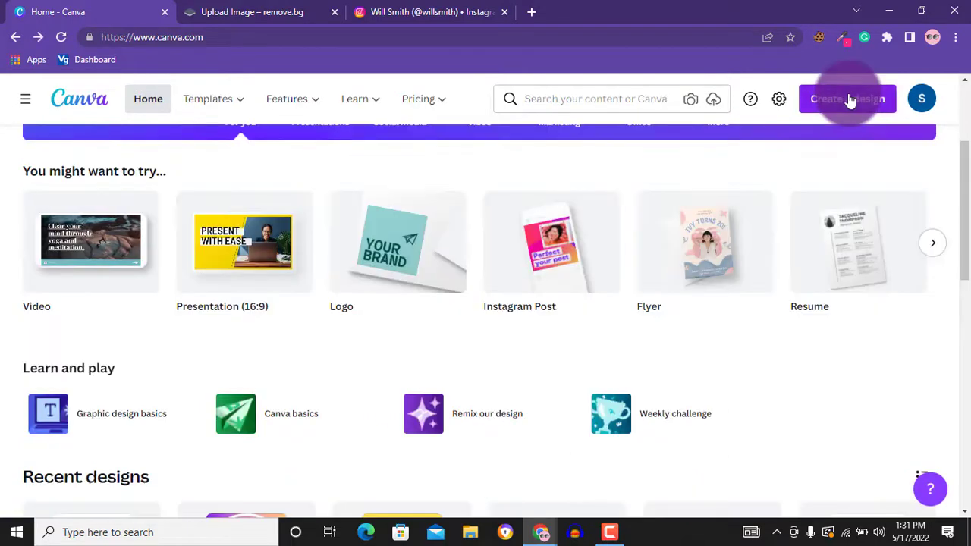
pyautogui.click(849, 99)
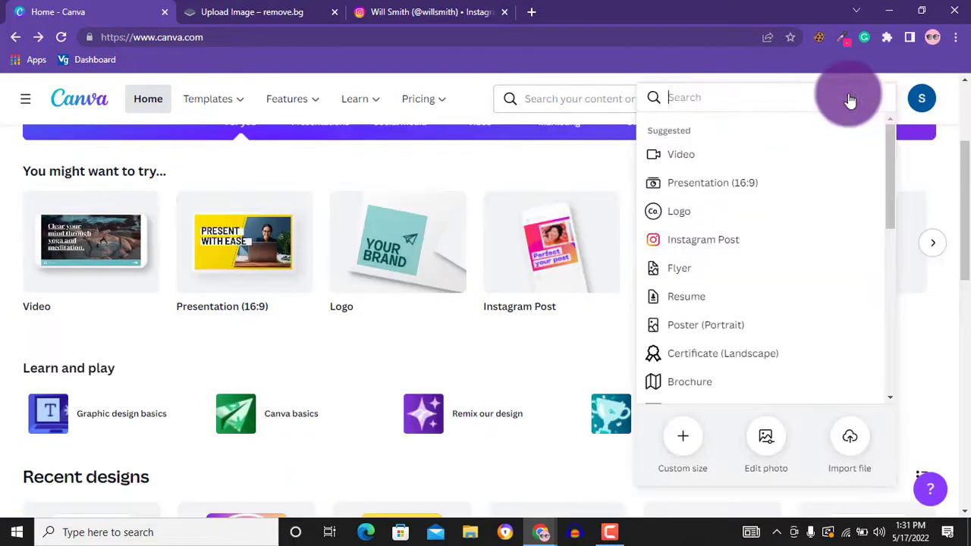
pyautogui.click(686, 444)
pyautogui.click(683, 157)
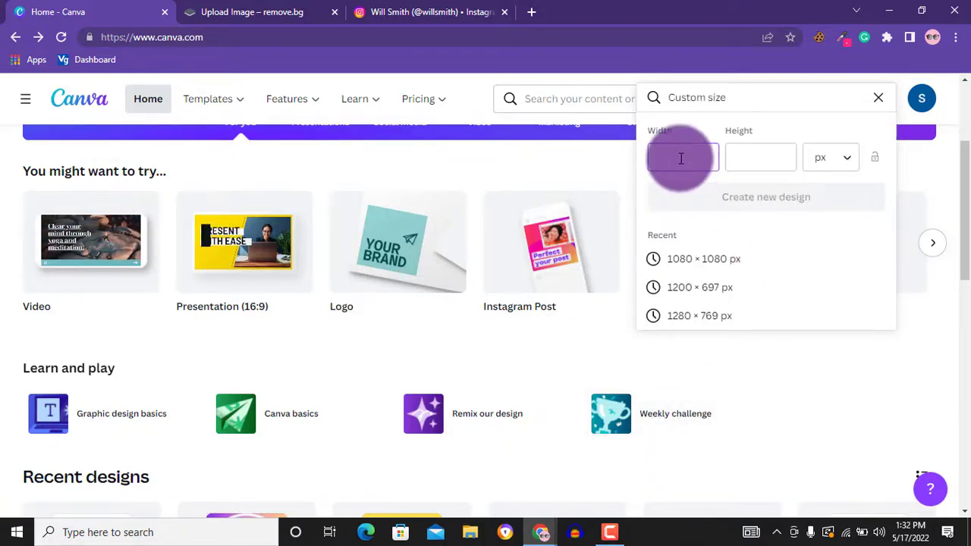
pyautogui.write('1080')
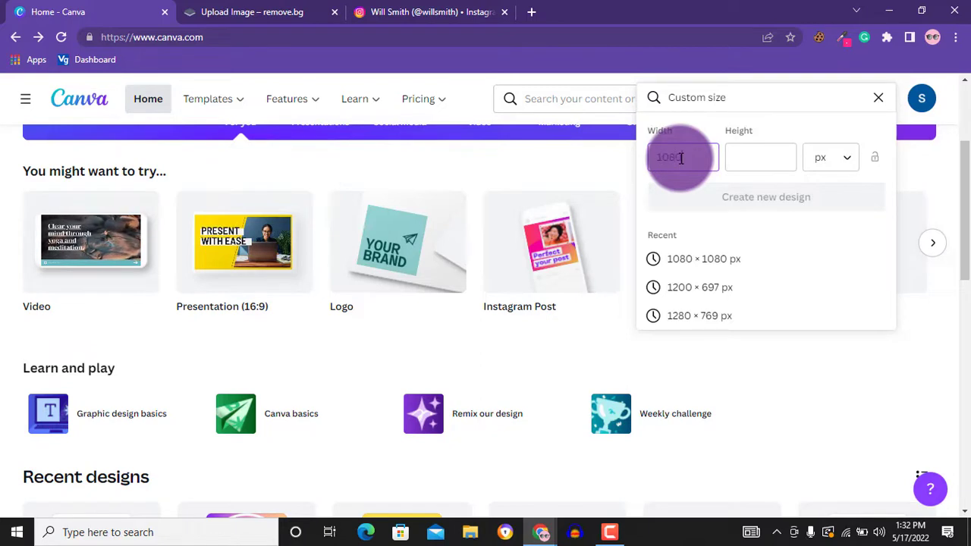
pyautogui.click(741, 165)
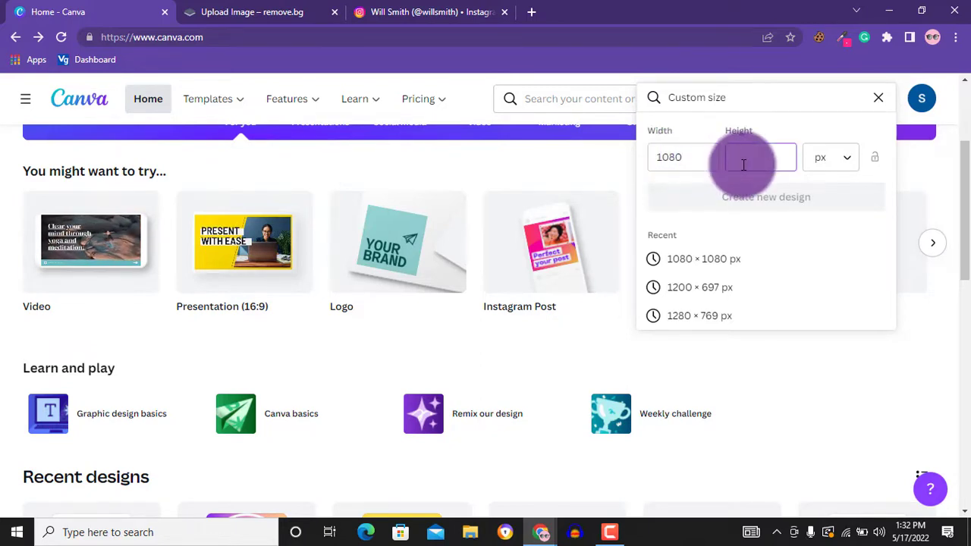
pyautogui.write('1080')
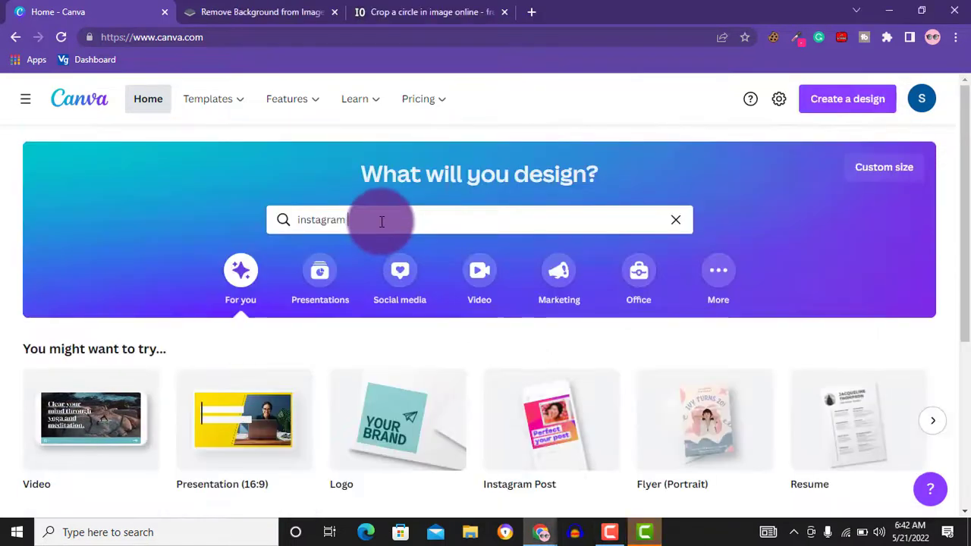
pyautogui.click(381, 223)
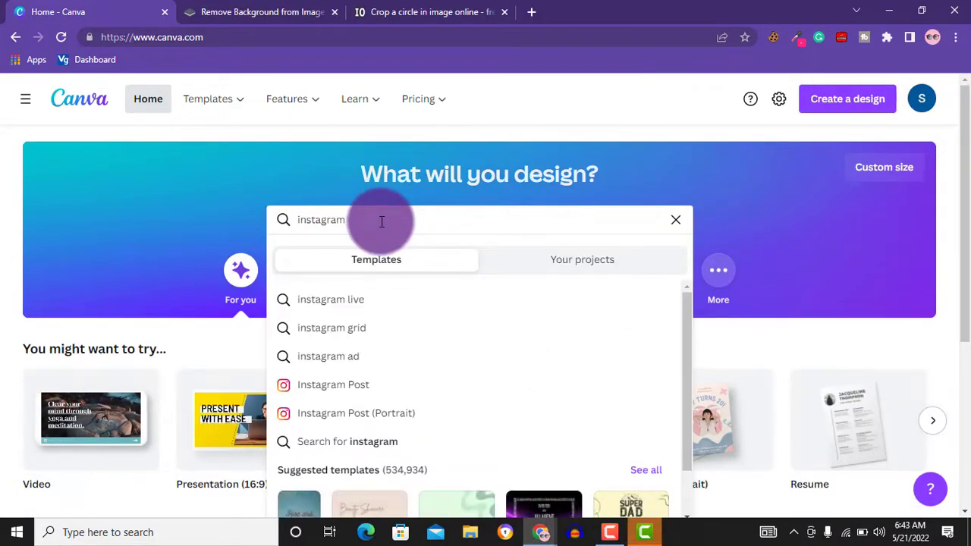
pyautogui.click(463, 389)
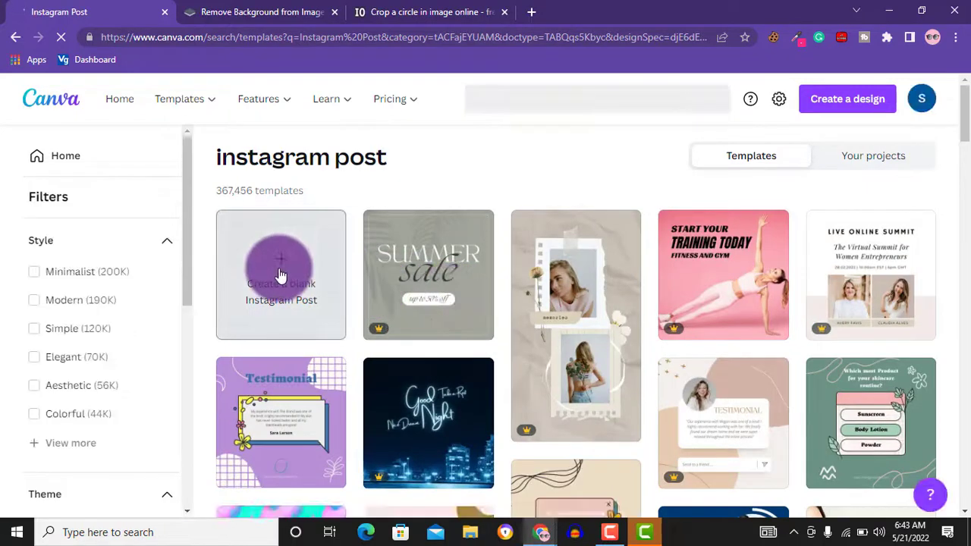
# - Create a blank Instagram Post from the 'Create a blank Instagram Post' card
pyautogui.click(281, 269)
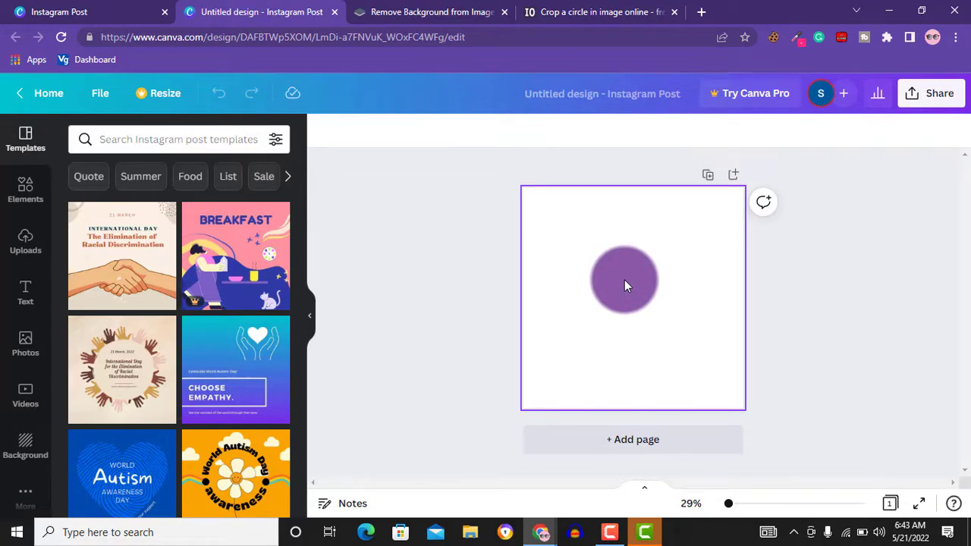
# - Fill the page background with yellow from the Default Colors
pyautogui.click(704, 12)
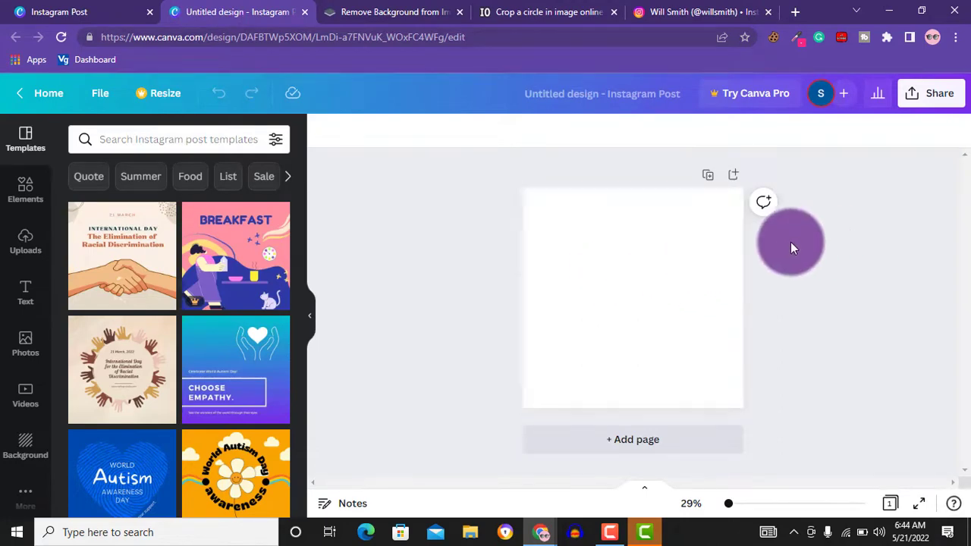
pyautogui.click(324, 134)
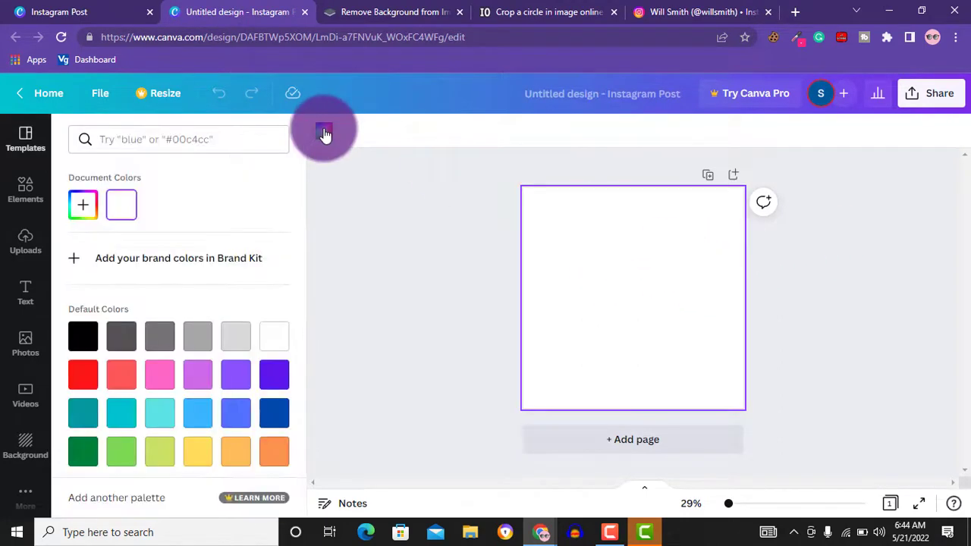
pyautogui.click(199, 456)
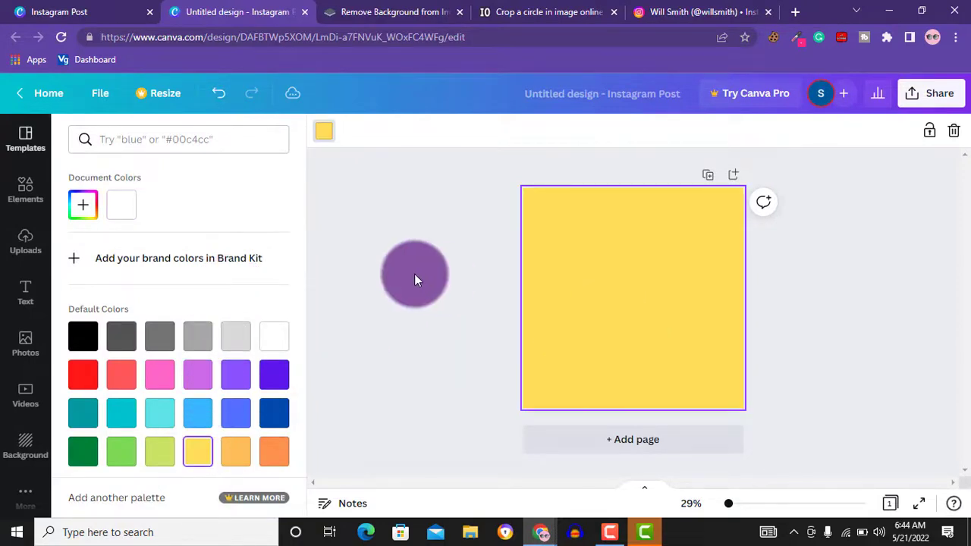
pyautogui.click(411, 274)
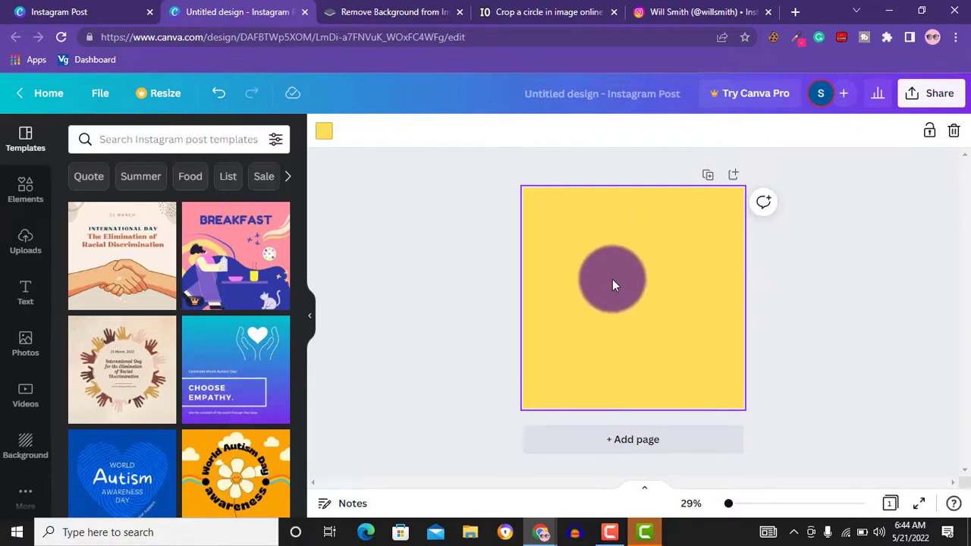
# - Upload the portrait photo, place it on the page, then delete it again
pyautogui.click(17, 243)
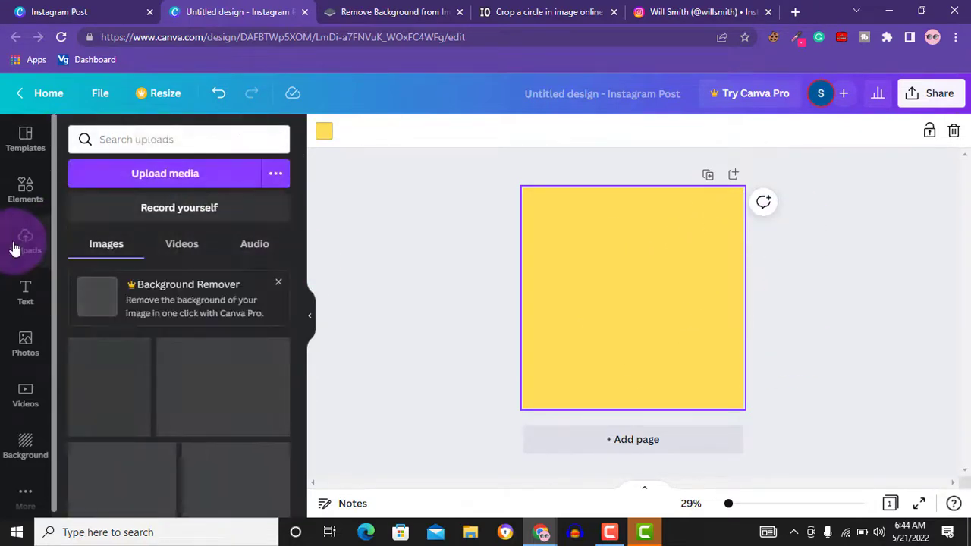
pyautogui.click(182, 186)
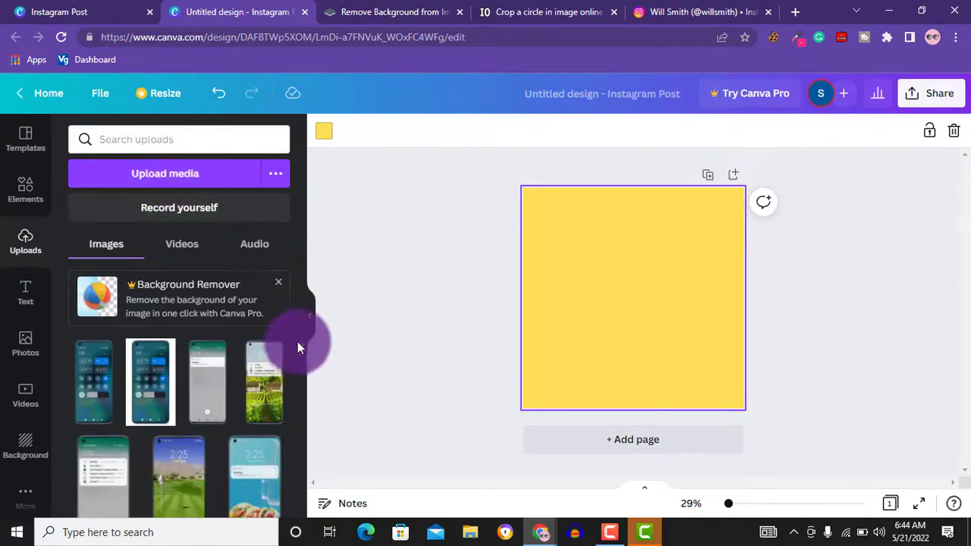
pyautogui.moveTo(300, 348); pyautogui.dragTo(287, 396)
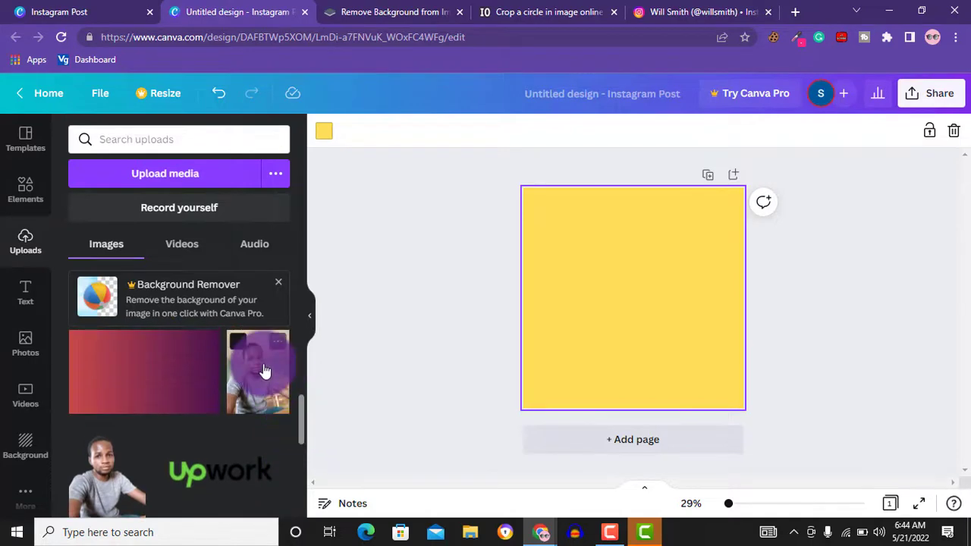
pyautogui.click(265, 369)
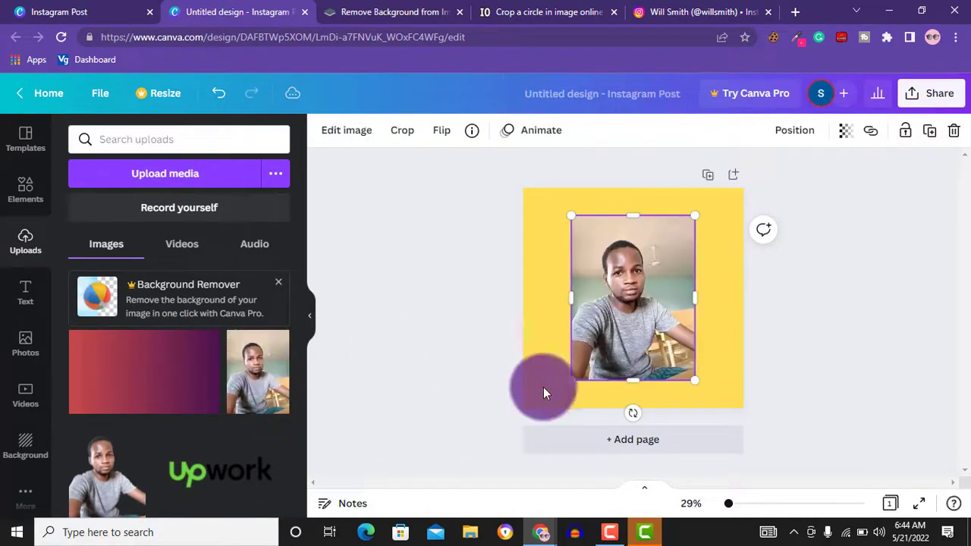
pyautogui.moveTo(642, 336); pyautogui.dragTo(618, 341)
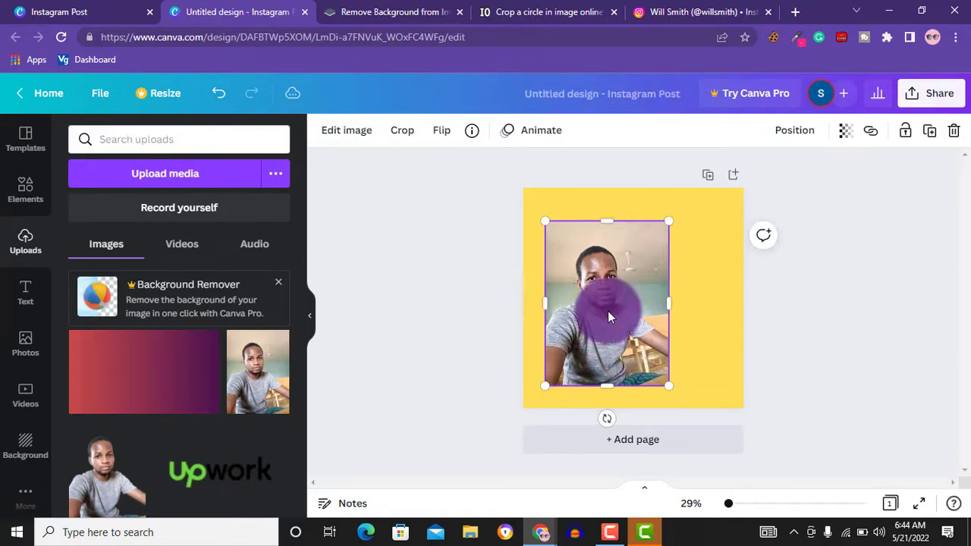
pyautogui.click(363, 139)
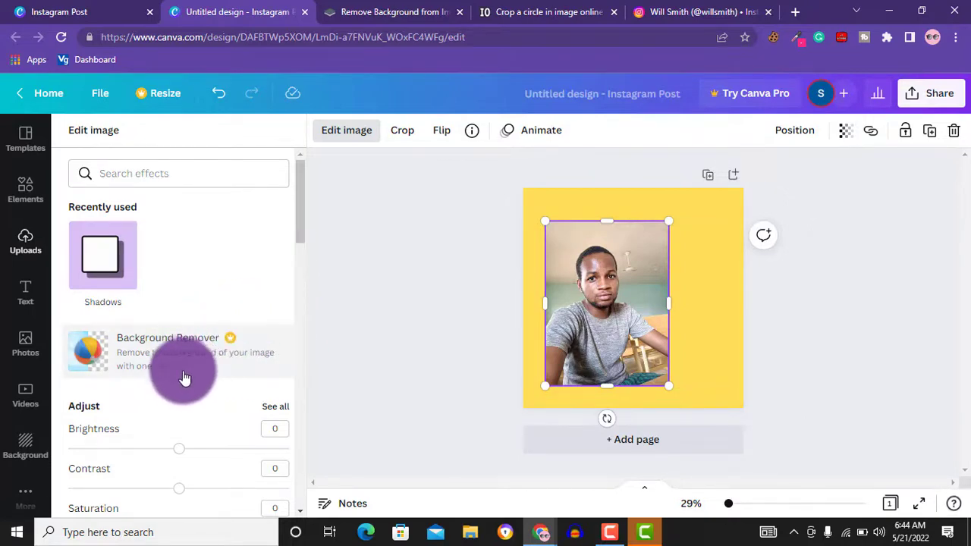
pyautogui.rightClick(636, 285)
pyautogui.click(661, 295)
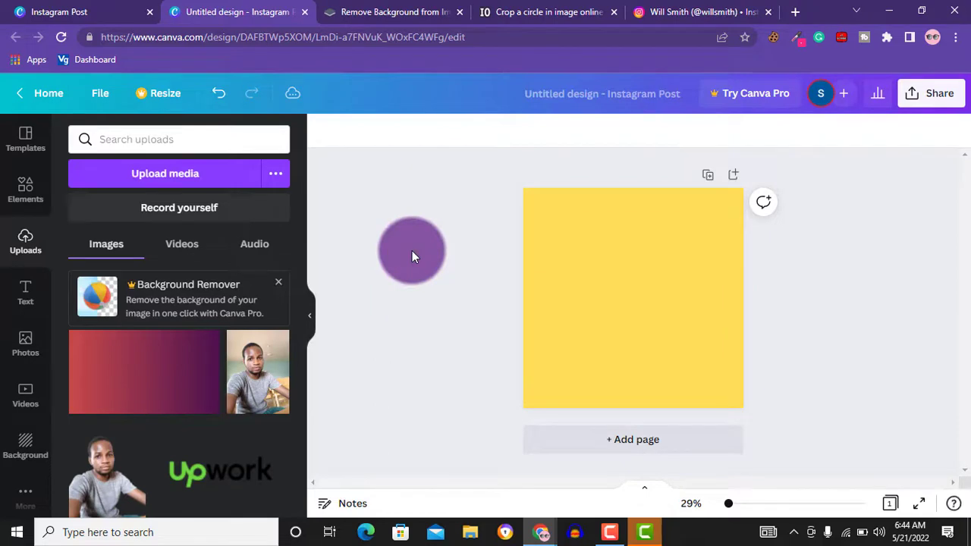
# - Download the HD background-free portrait from remove.bg and go back to the Canva design
pyautogui.click(400, 13)
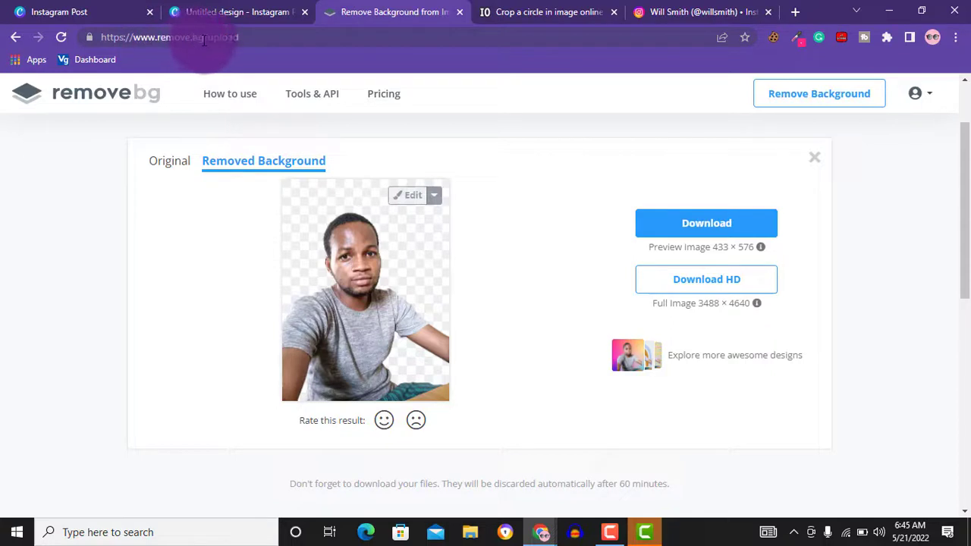
pyautogui.moveTo(961, 178); pyautogui.dragTo(958, 140)
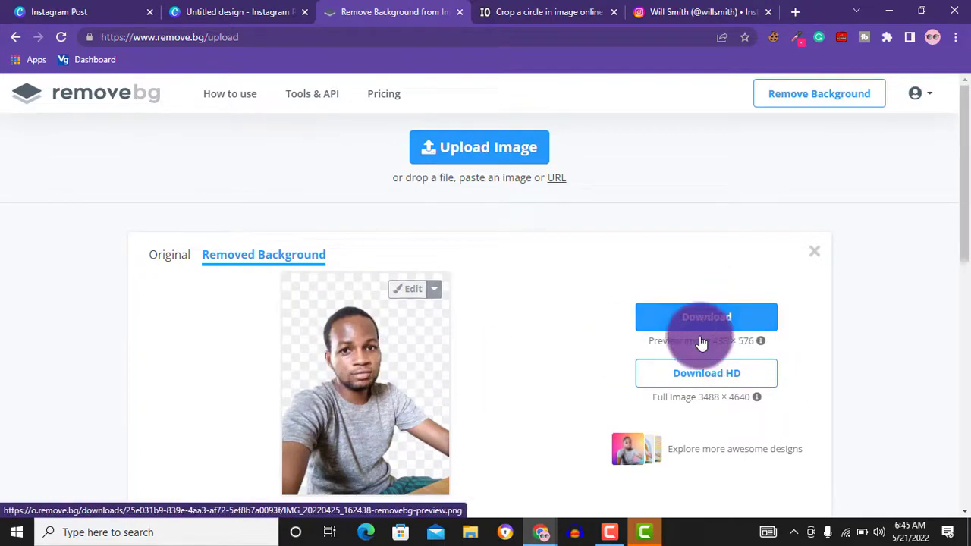
pyautogui.moveTo(961, 180); pyautogui.dragTo(960, 217)
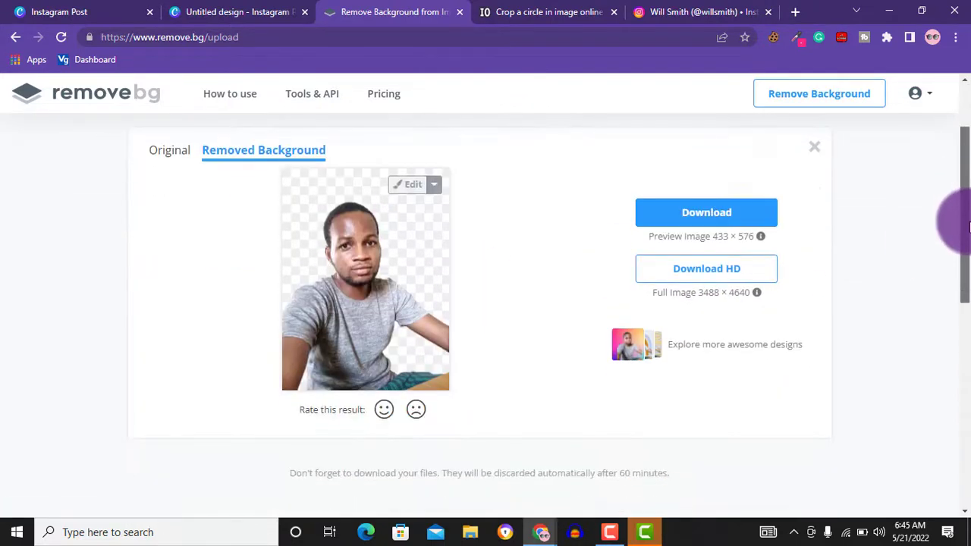
pyautogui.click(727, 284)
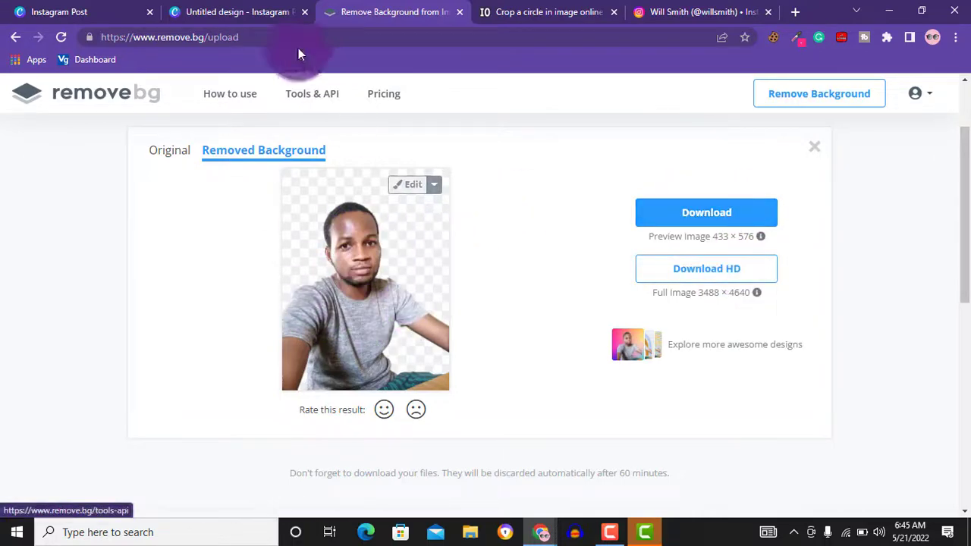
pyautogui.click(194, 8)
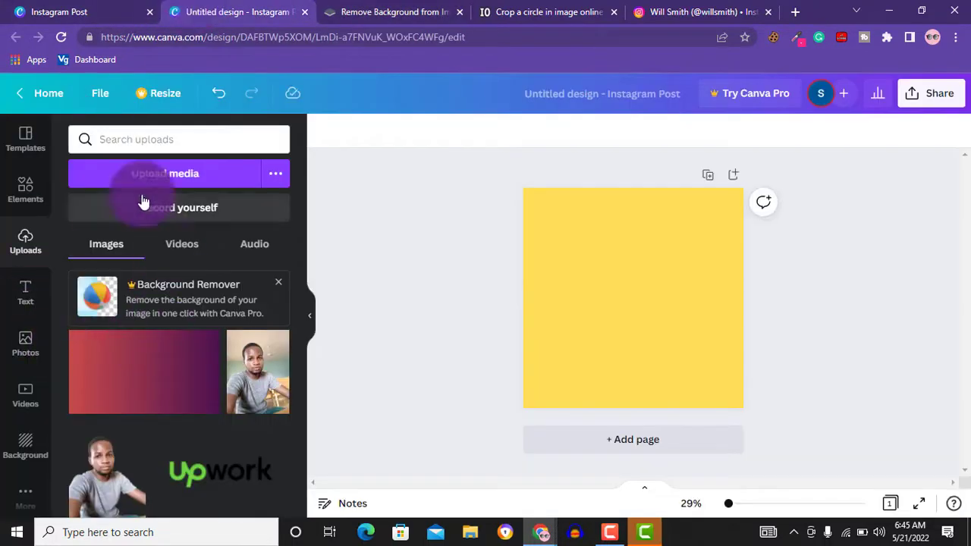
# - Bring the remove.bg cutout into Canva's uploads and add it to the page
pyautogui.click(414, 8)
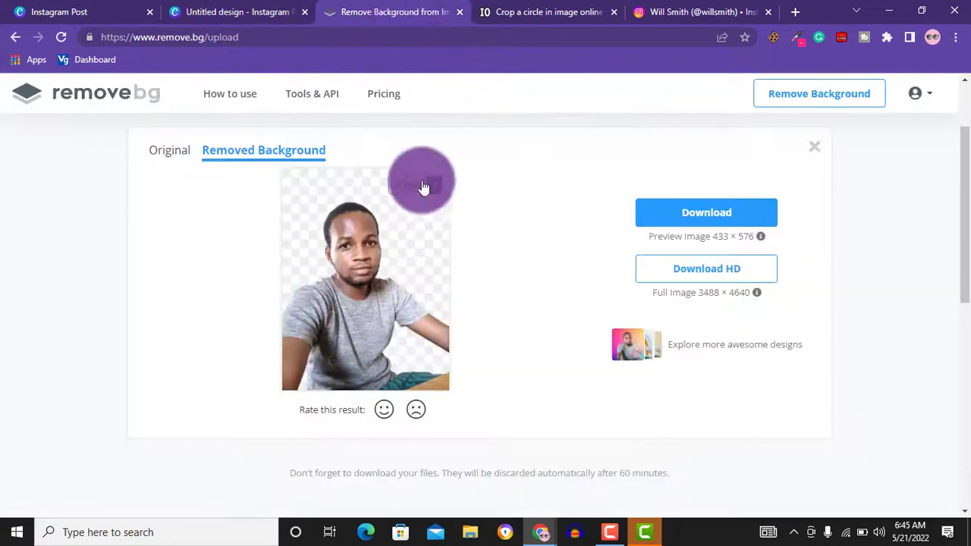
pyautogui.moveTo(303, 184); pyautogui.dragTo(228, 380)
pyautogui.click(99, 478)
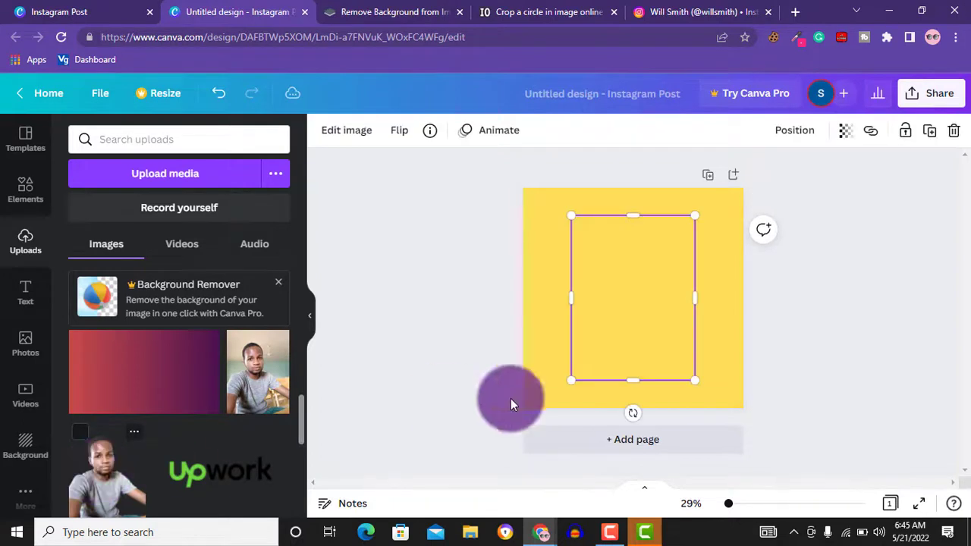
# - Enlarge the cutout, move it up-left, and bring up its image effects
pyautogui.moveTo(670, 317); pyautogui.dragTo(734, 444)
pyautogui.click(645, 357)
pyautogui.moveTo(645, 358); pyautogui.dragTo(633, 320)
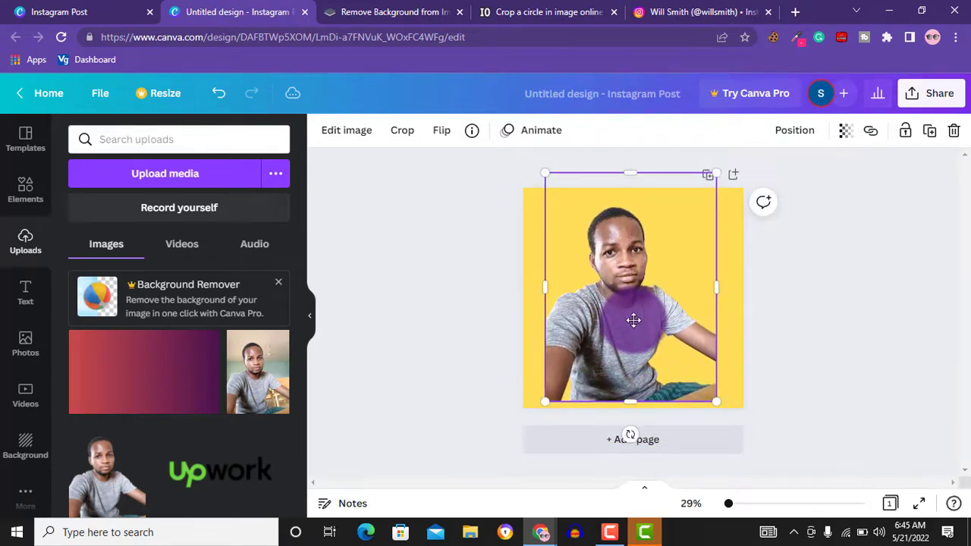
pyautogui.doubleClick(633, 326)
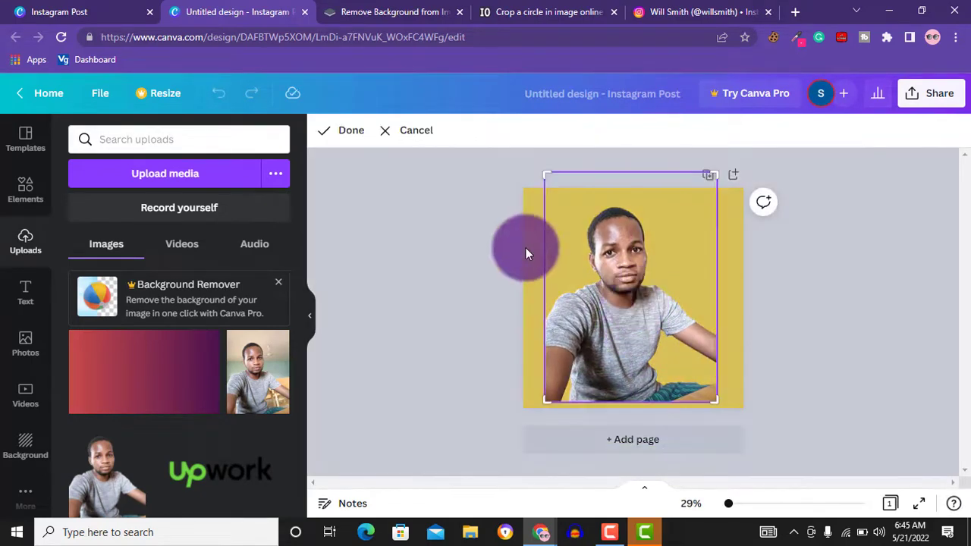
pyautogui.click(353, 133)
pyautogui.click(351, 135)
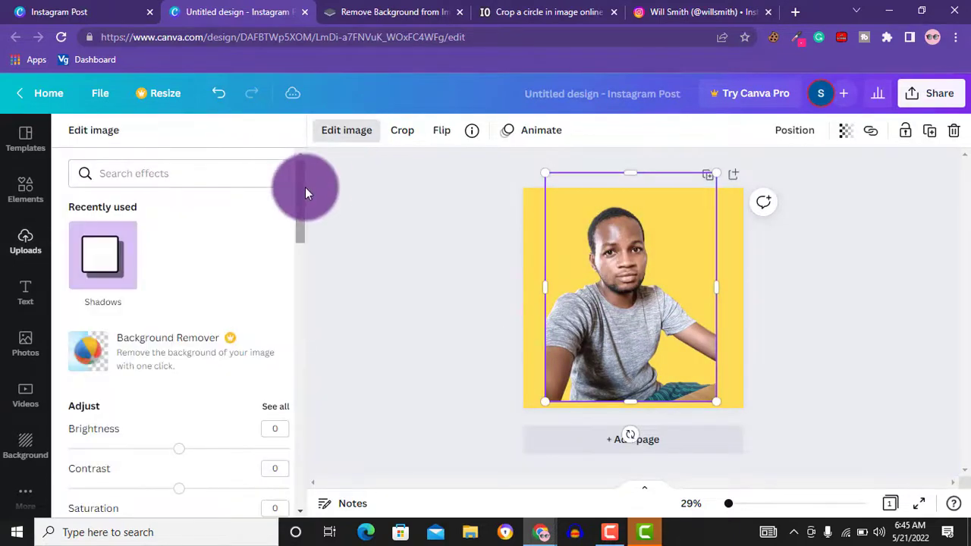
pyautogui.moveTo(295, 209); pyautogui.dragTo(276, 325)
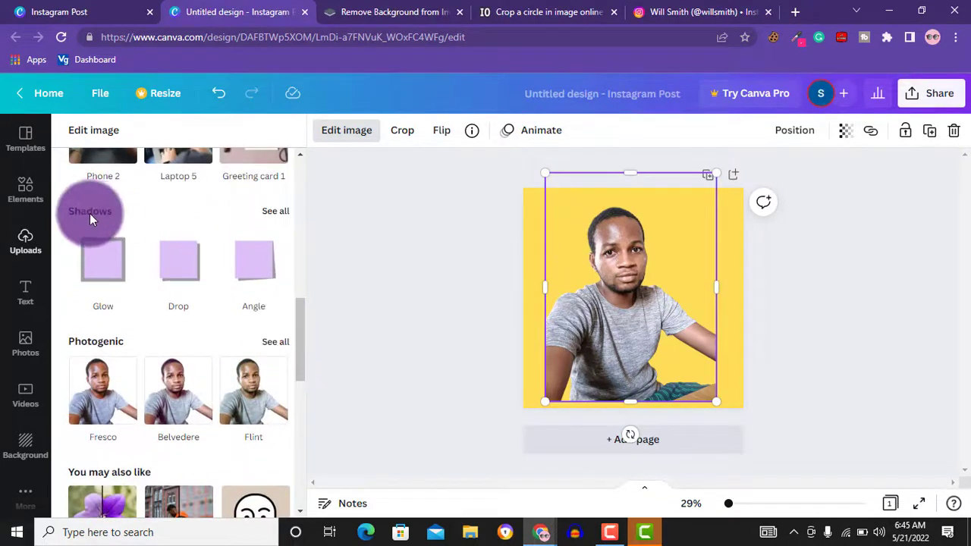
# - Choose the Glow shadow for the portrait after checking the reference profile picture
pyautogui.click(103, 262)
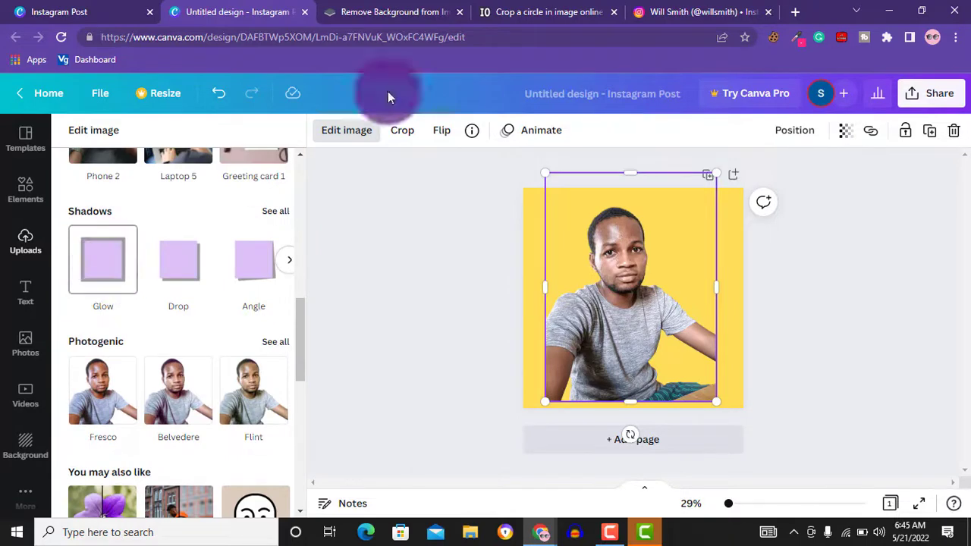
pyautogui.click(677, 9)
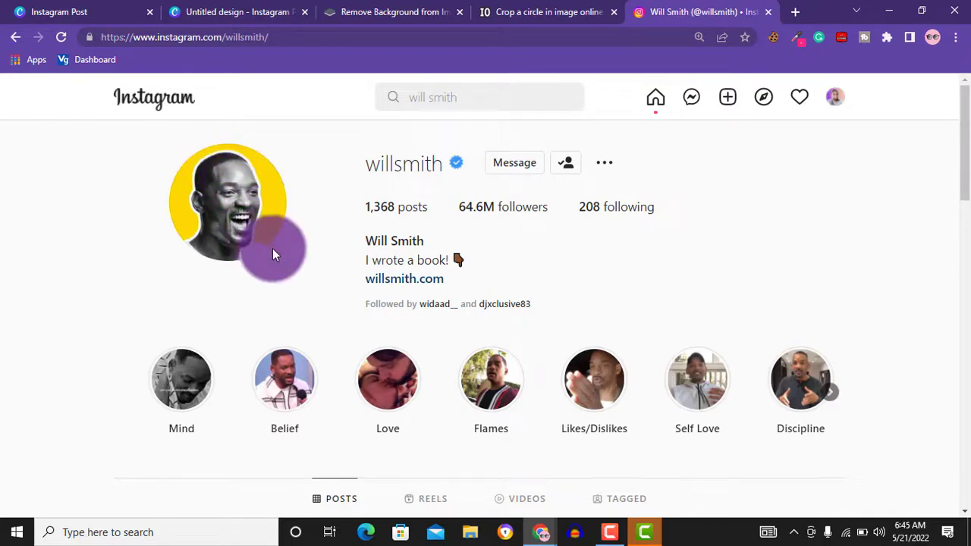
pyautogui.click(220, 10)
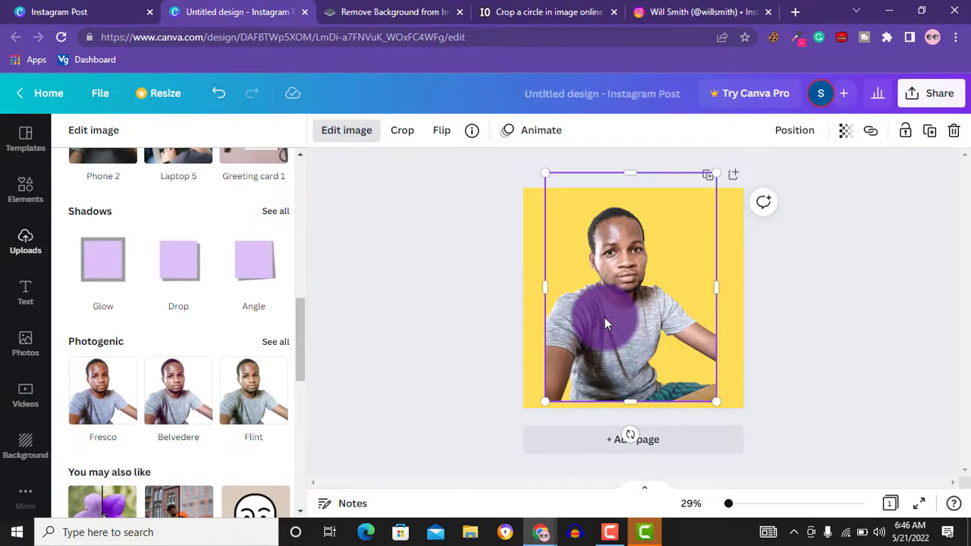
pyautogui.click(105, 269)
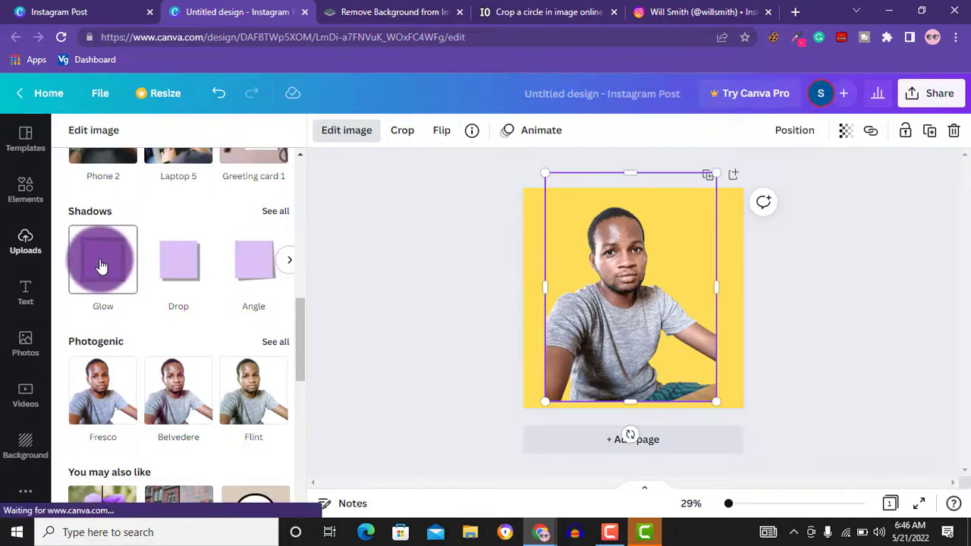
pyautogui.click(102, 268)
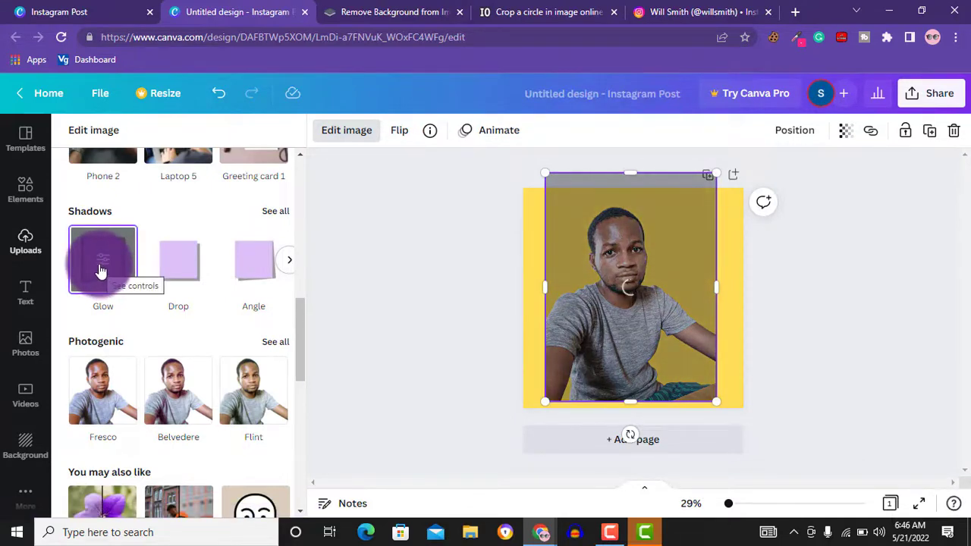
pyautogui.click(102, 269)
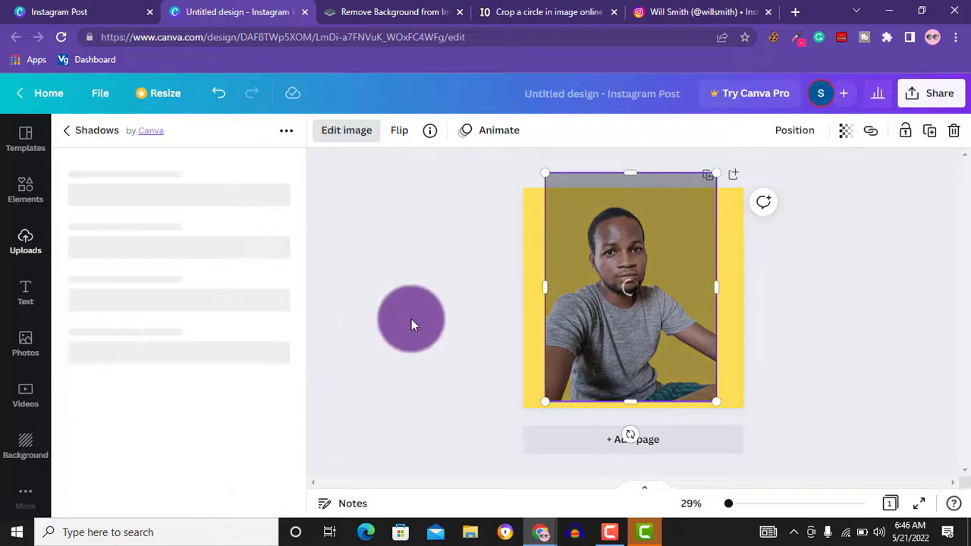
# - Set the Glow to blur 0, white, transparency 100, size 11, and apply it
pyautogui.moveTo(125, 291); pyautogui.dragTo(65, 291)
pyautogui.click(276, 315)
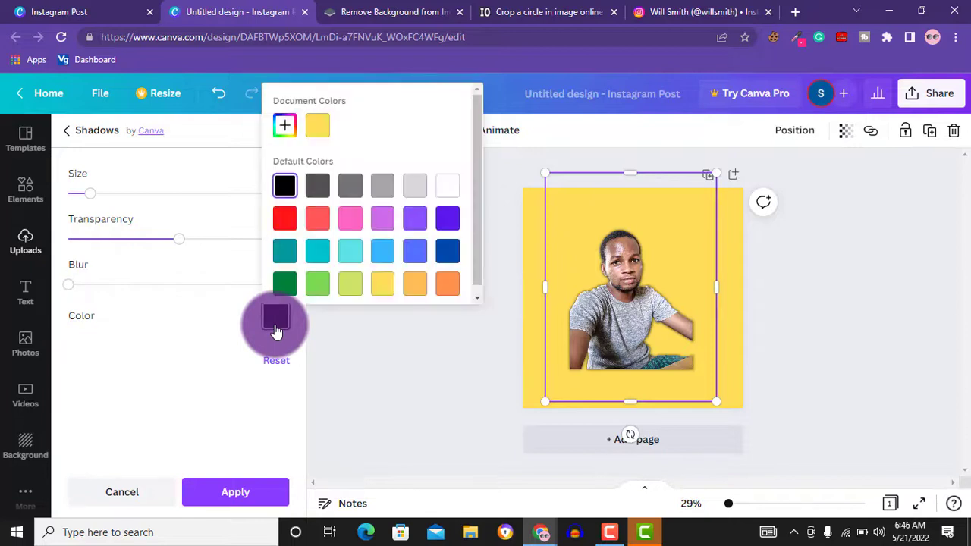
pyautogui.click(448, 190)
pyautogui.click(190, 262)
pyautogui.moveTo(180, 245); pyautogui.dragTo(327, 251)
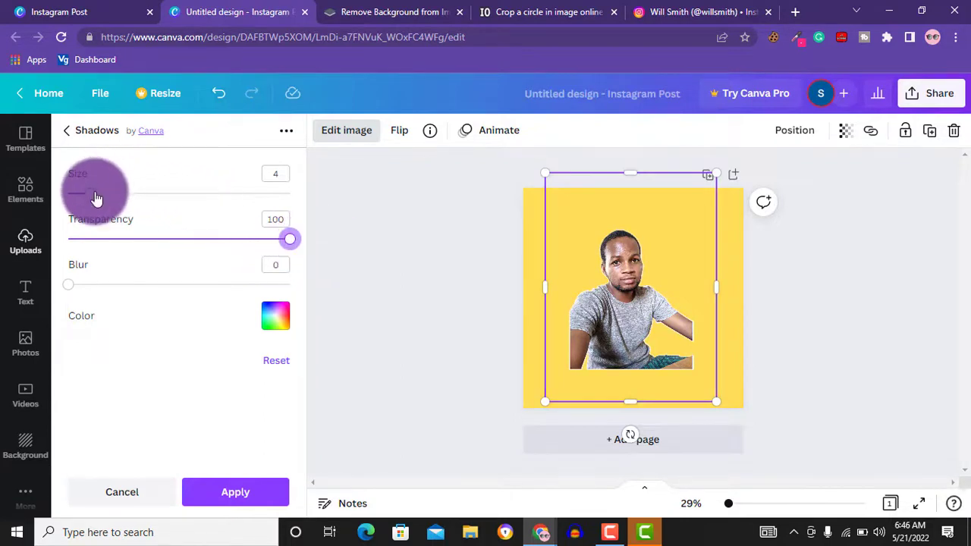
pyautogui.moveTo(96, 199); pyautogui.dragTo(129, 201)
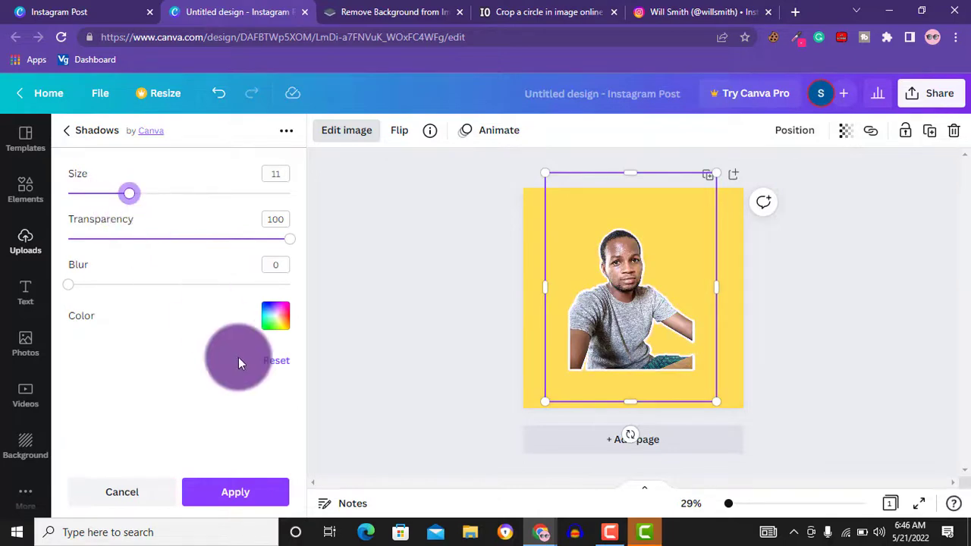
pyautogui.click(236, 493)
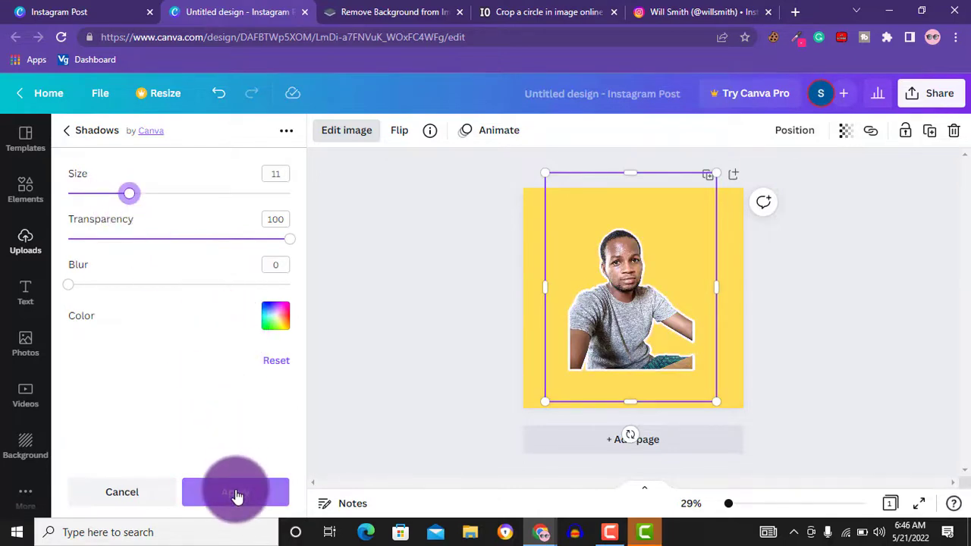
pyautogui.click(605, 333)
# - Move the outlined portrait up-left and scale it so the face fills the page
pyautogui.moveTo(624, 318); pyautogui.dragTo(578, 270)
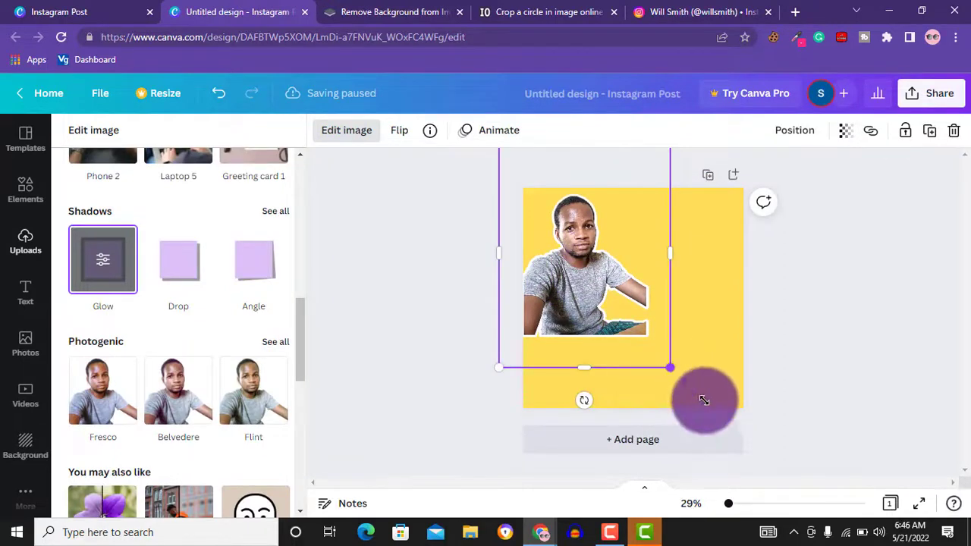
pyautogui.moveTo(690, 378); pyautogui.dragTo(597, 256)
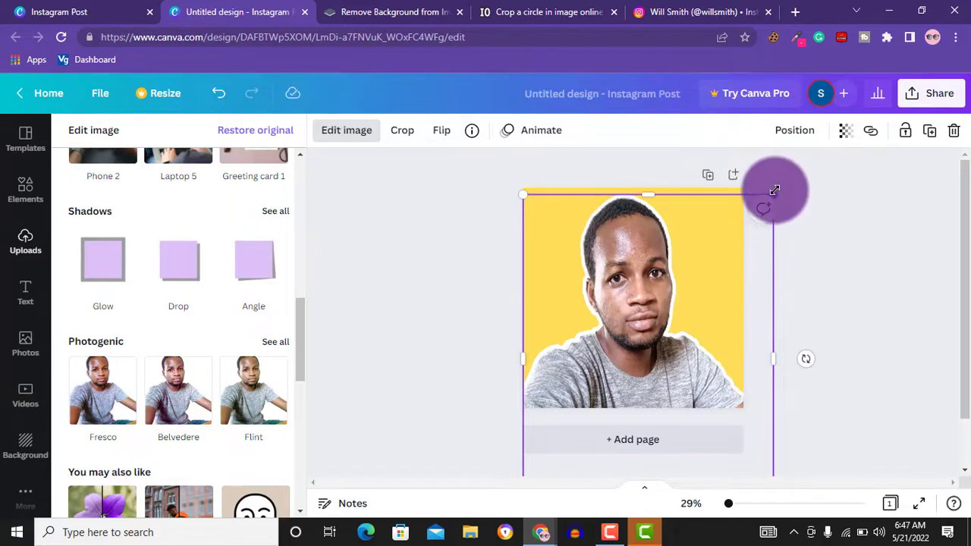
pyautogui.moveTo(775, 190); pyautogui.dragTo(764, 218)
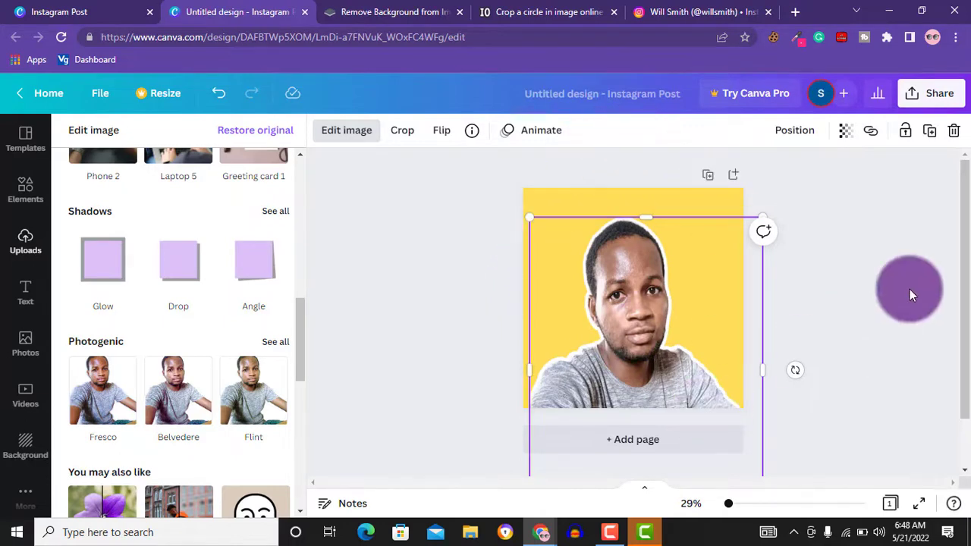
# - Close the effects panel and nudge the portrait slightly higher on the page
pyautogui.click(910, 289)
pyautogui.click(842, 277)
pyautogui.click(609, 327)
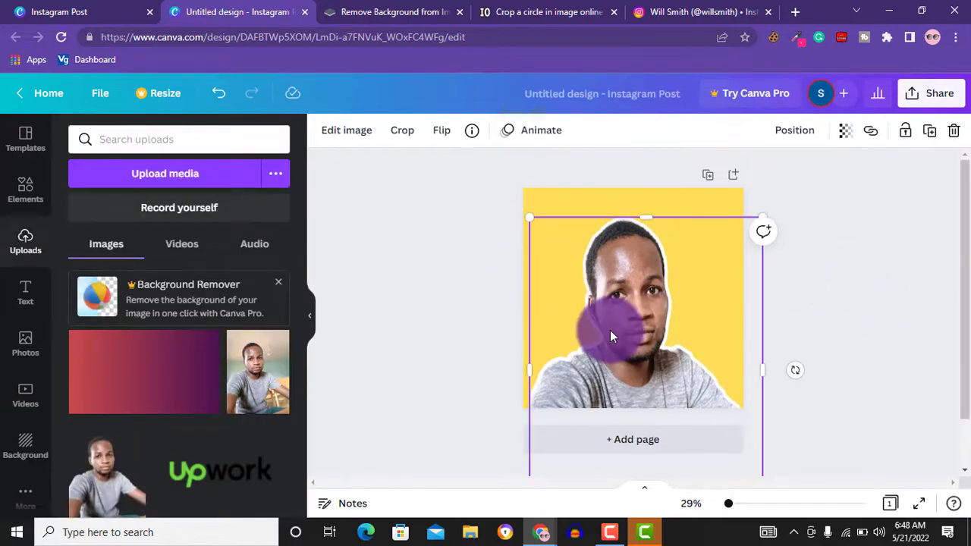
pyautogui.moveTo(609, 329); pyautogui.dragTo(607, 311)
pyautogui.click(791, 293)
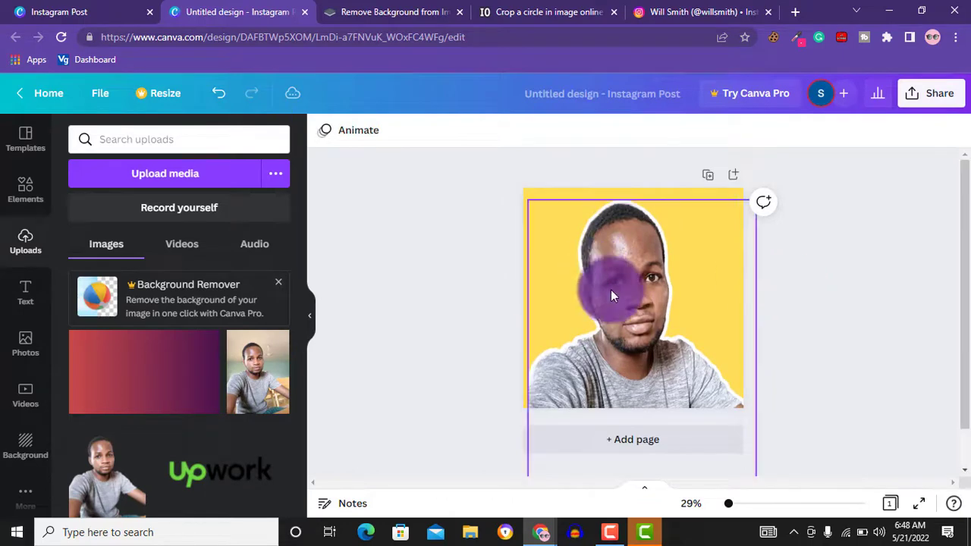
# - Compare the design with the reference profile picture, then return to the Canva design
pyautogui.click(683, 11)
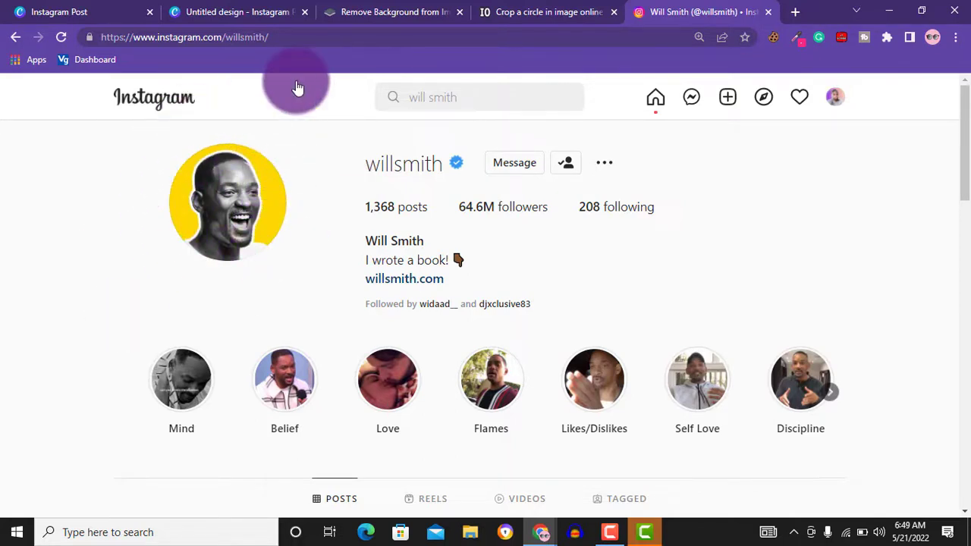
pyautogui.click(81, 6)
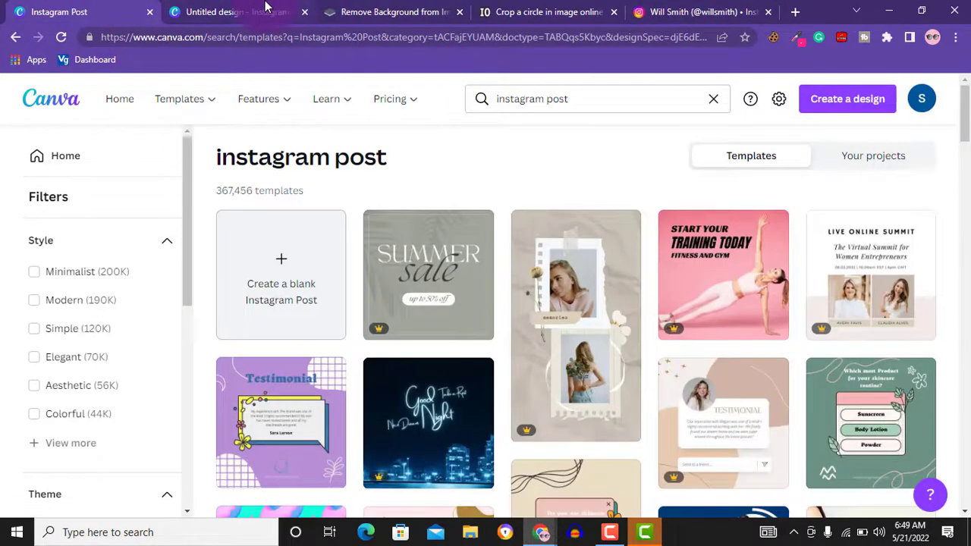
pyautogui.click(266, 10)
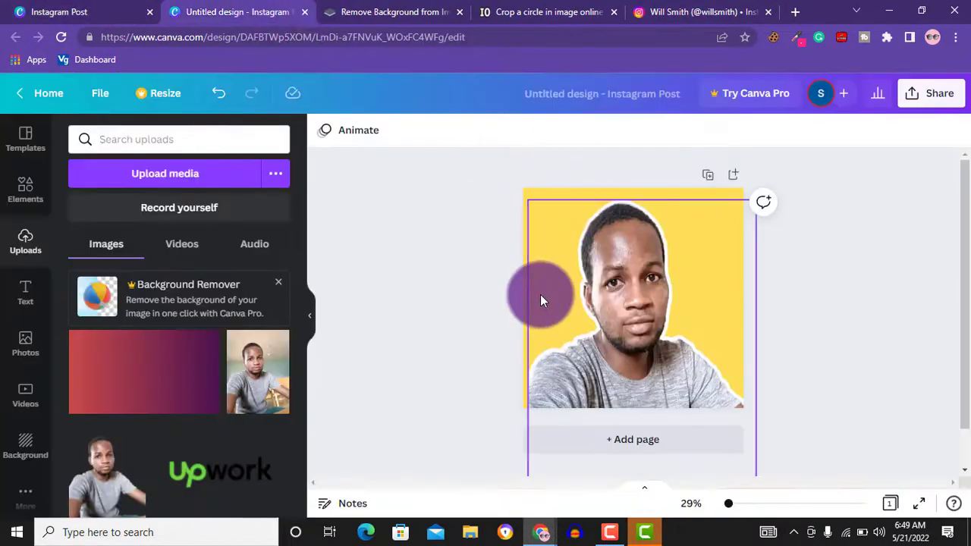
# - Add an outline circle from an Elements search for 'circle', sized 972 × 972 over the face
pyautogui.click(20, 190)
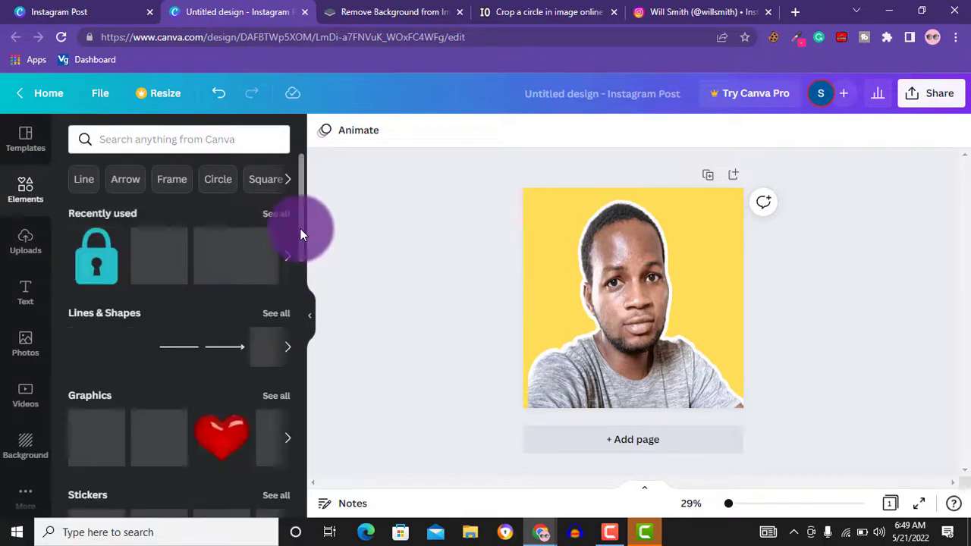
pyautogui.click(184, 139)
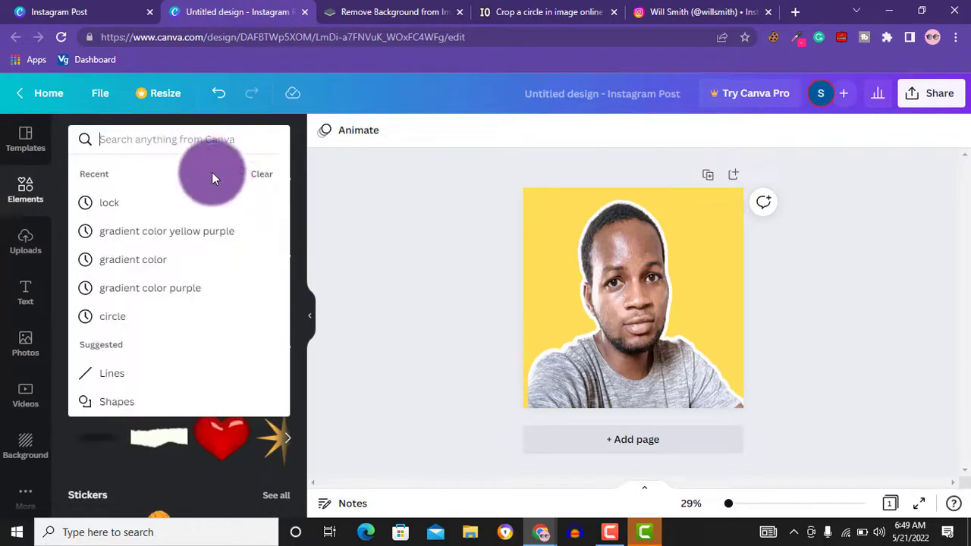
pyautogui.click(127, 317)
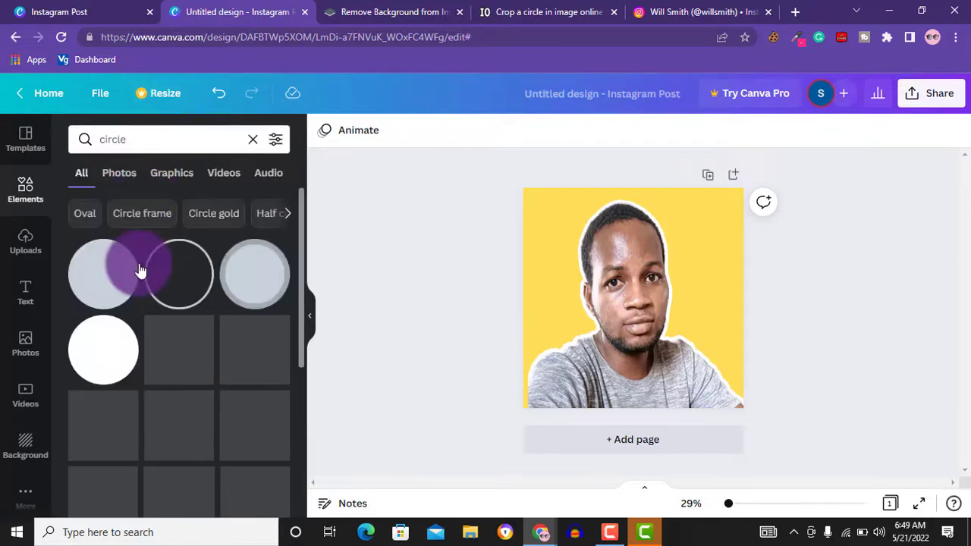
pyautogui.click(184, 276)
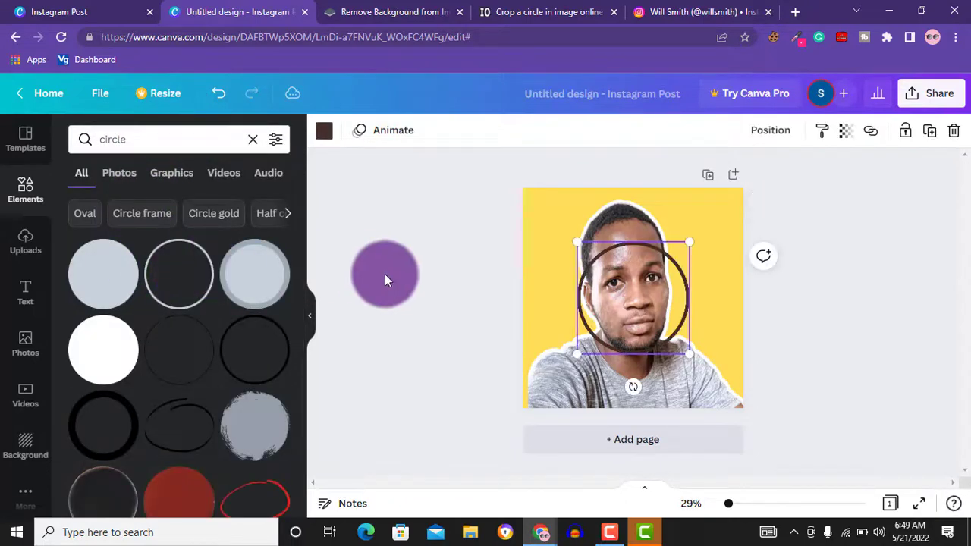
pyautogui.moveTo(644, 290); pyautogui.dragTo(590, 236)
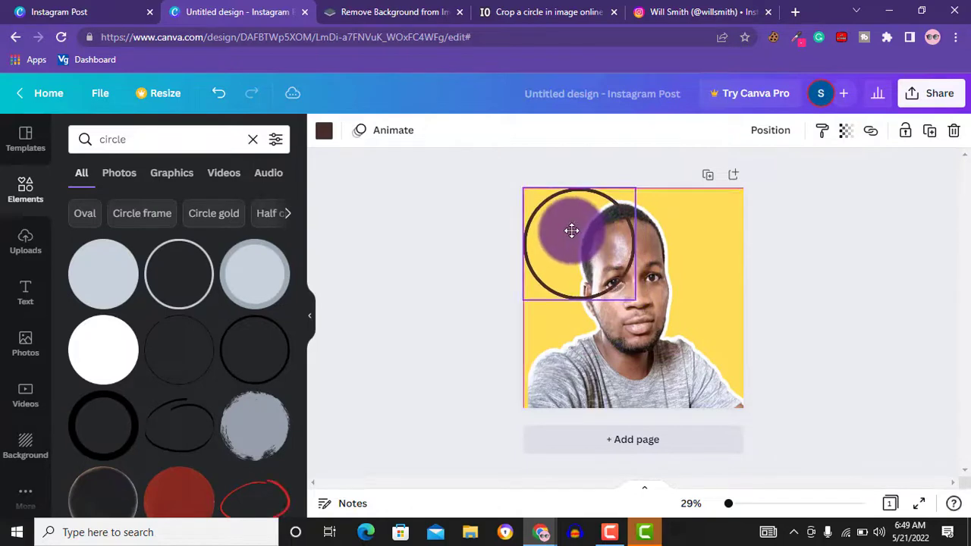
pyautogui.moveTo(635, 301); pyautogui.dragTo(742, 404)
# - Make the circle outline white and nudge it into alignment
pyautogui.click(324, 132)
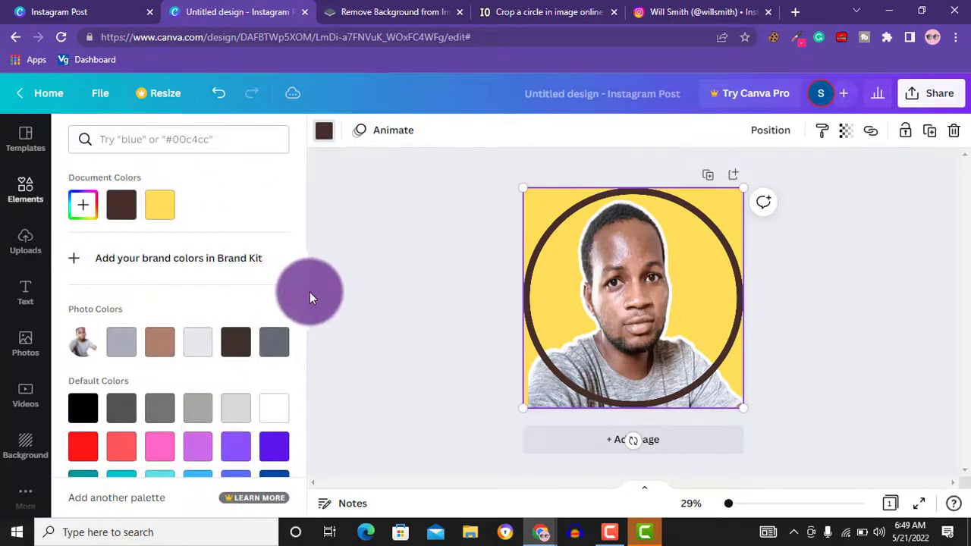
pyautogui.moveTo(302, 294); pyautogui.dragTo(293, 395)
pyautogui.click(277, 341)
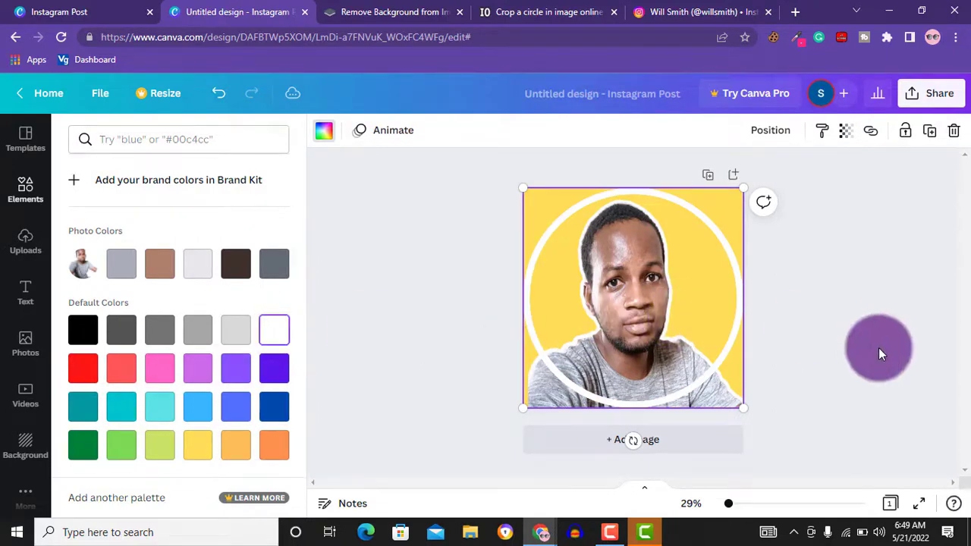
pyautogui.click(879, 348)
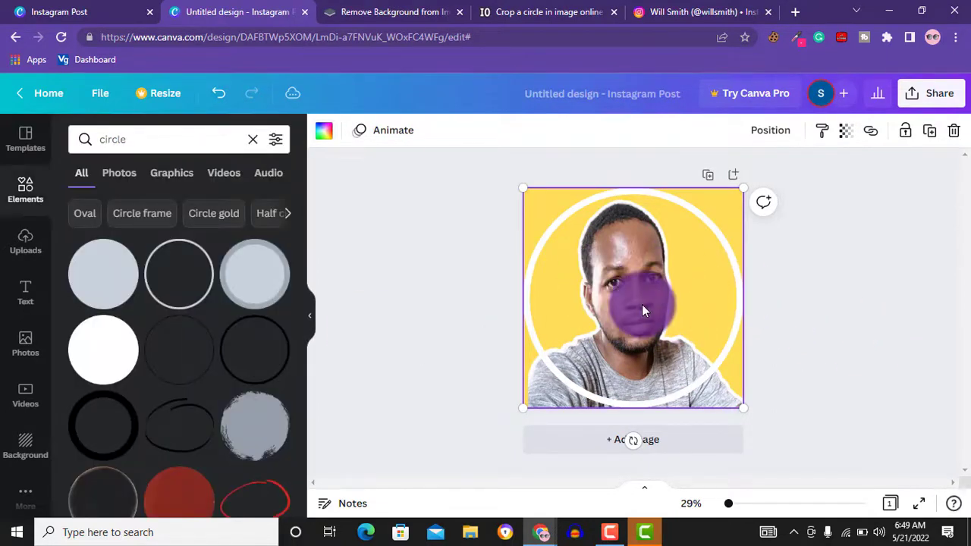
pyautogui.moveTo(638, 304)
pyautogui.mouseDown()
pyautogui.moveTo(640, 317)
pyautogui.moveTo(635, 307)
pyautogui.mouseUp()
pyautogui.click(810, 303)
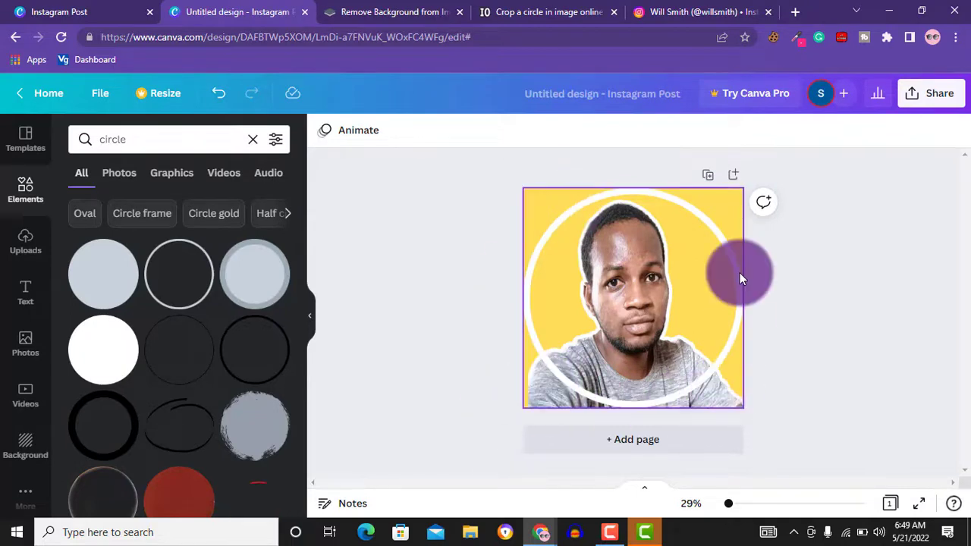
# - Download the Canva design as a PNG, saved as Untitled design (4).png
pyautogui.click(931, 94)
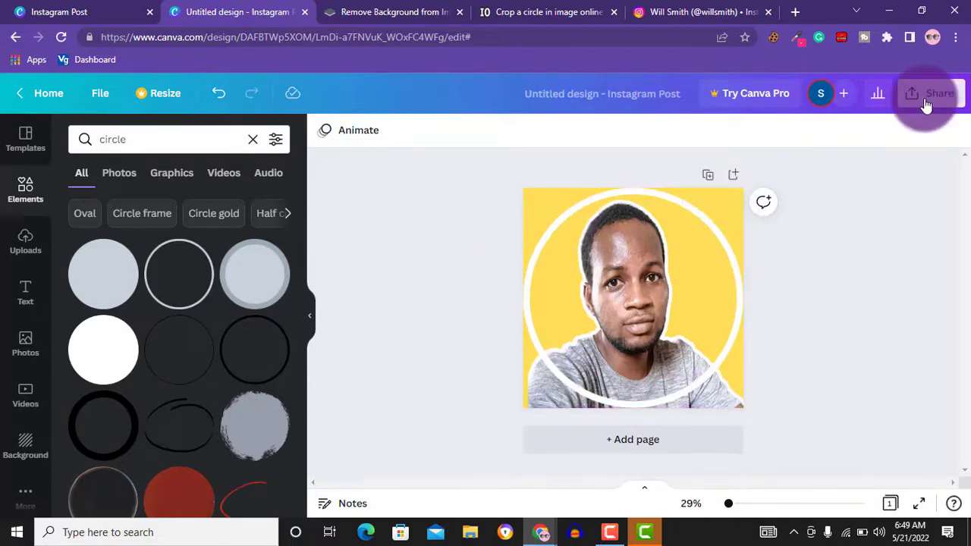
pyautogui.click(866, 436)
pyautogui.click(817, 395)
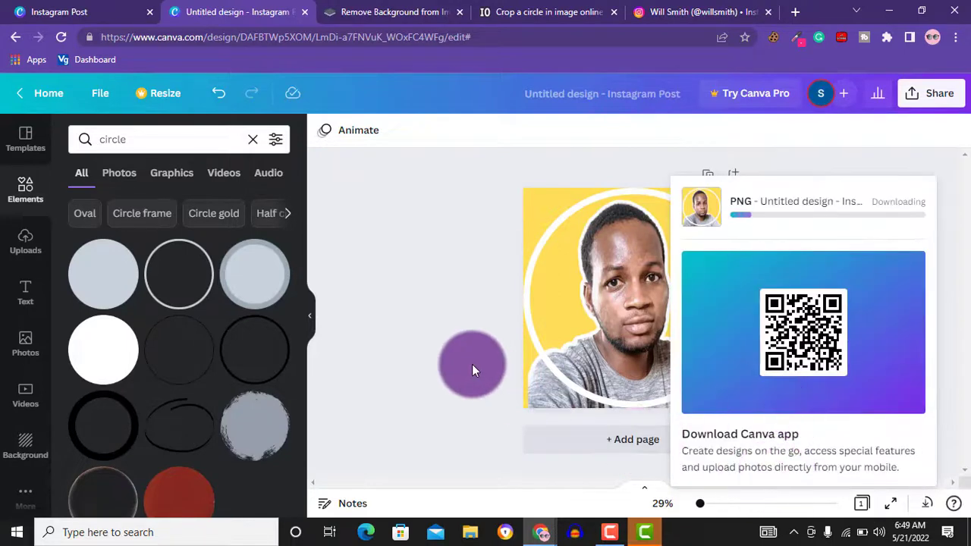
pyautogui.click(472, 365)
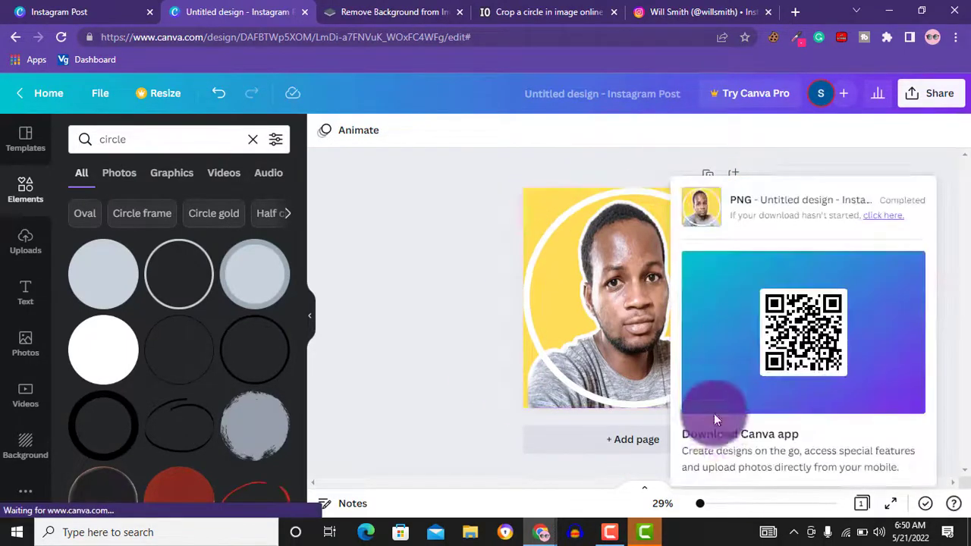
pyautogui.click(477, 414)
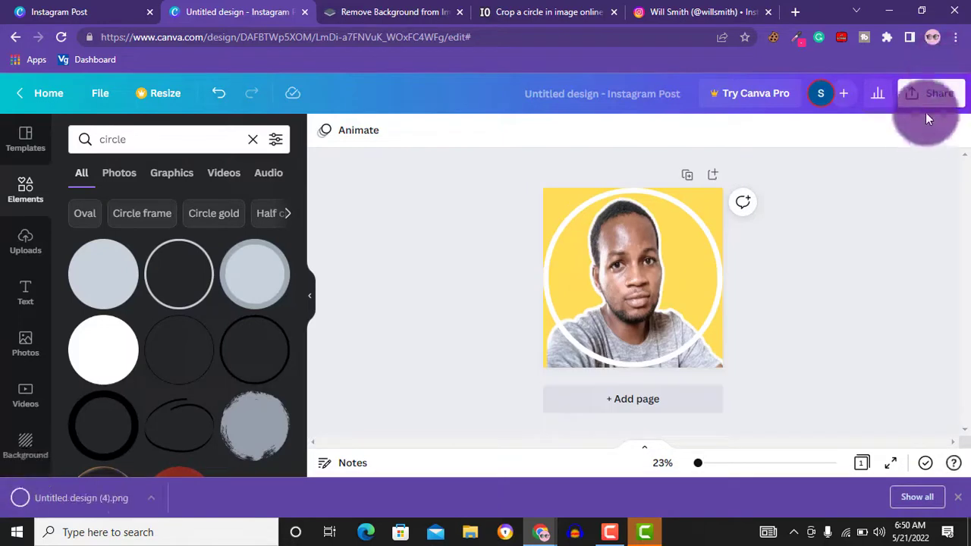
# - Close the reopened download settings without downloading and go to the crop-circle.imageonline.co tab
pyautogui.click(927, 97)
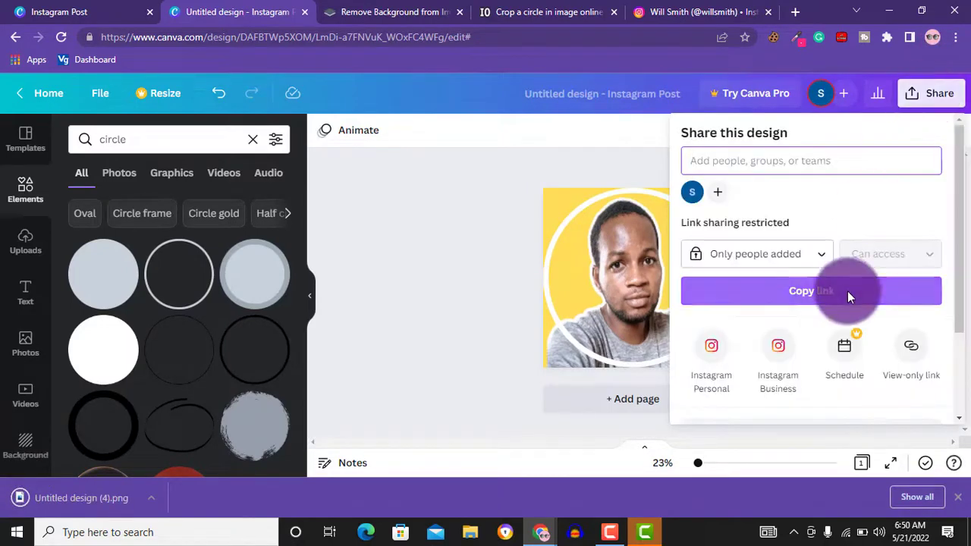
pyautogui.moveTo(958, 244); pyautogui.dragTo(948, 326)
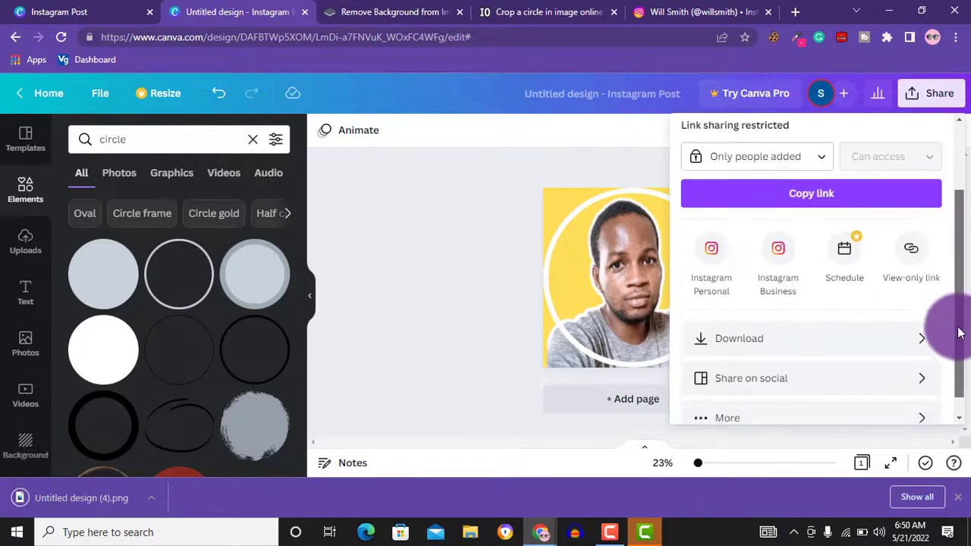
pyautogui.click(911, 325)
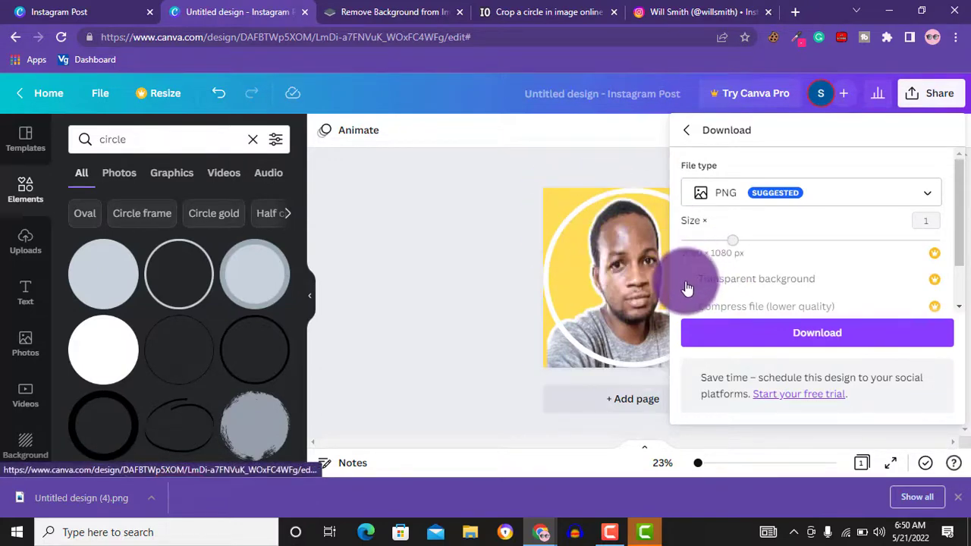
pyautogui.click(459, 286)
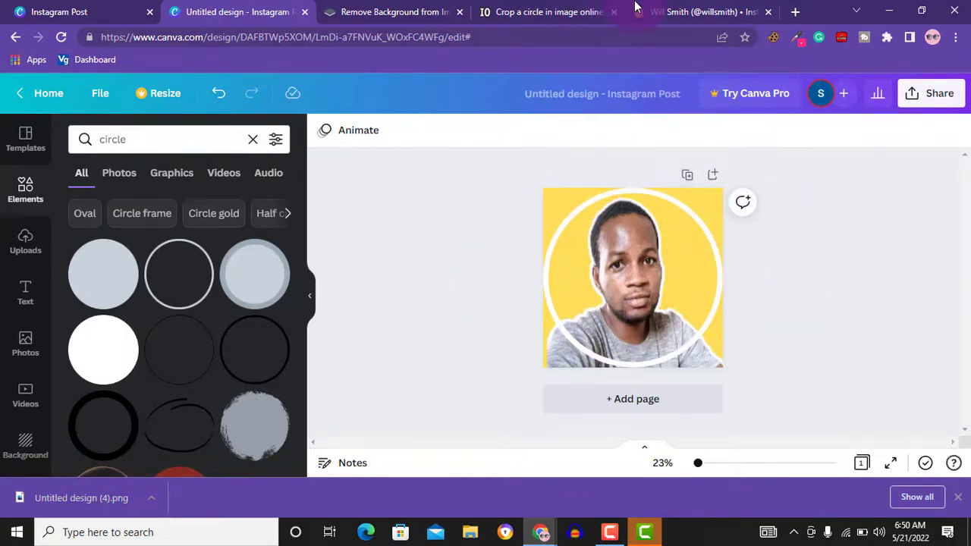
pyautogui.click(542, 10)
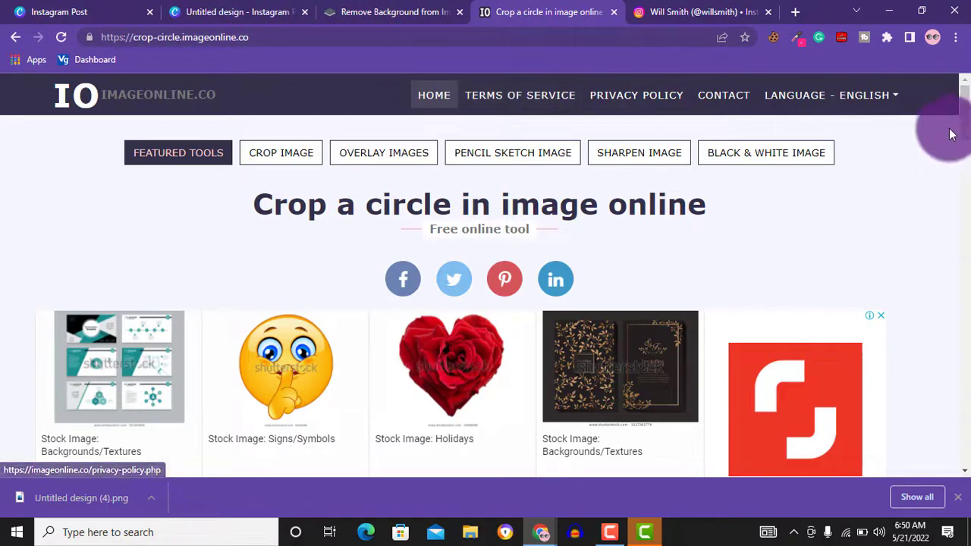
# - Upload Untitled design (4) from the Downloads folder into the circle cropper
pyautogui.moveTo(964, 126); pyautogui.dragTo(965, 194)
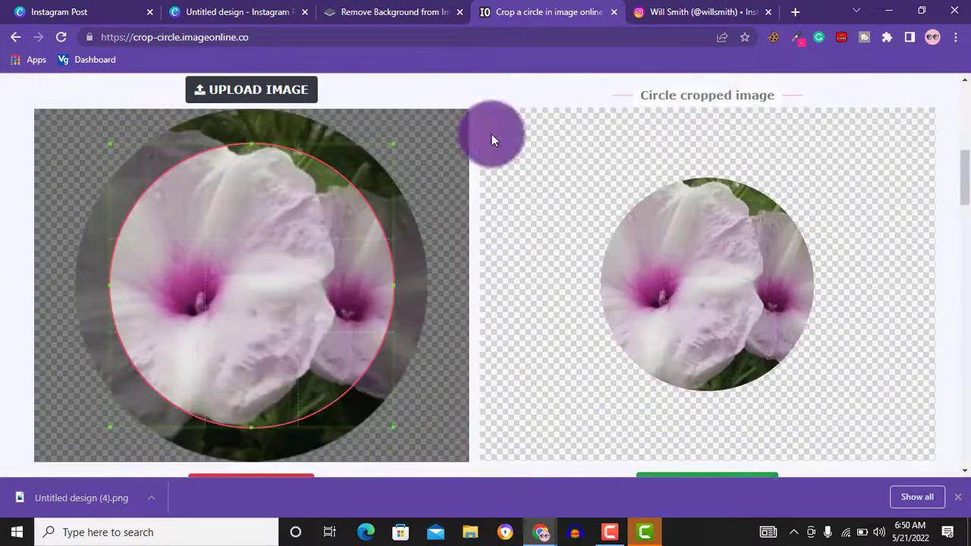
pyautogui.click(340, 170)
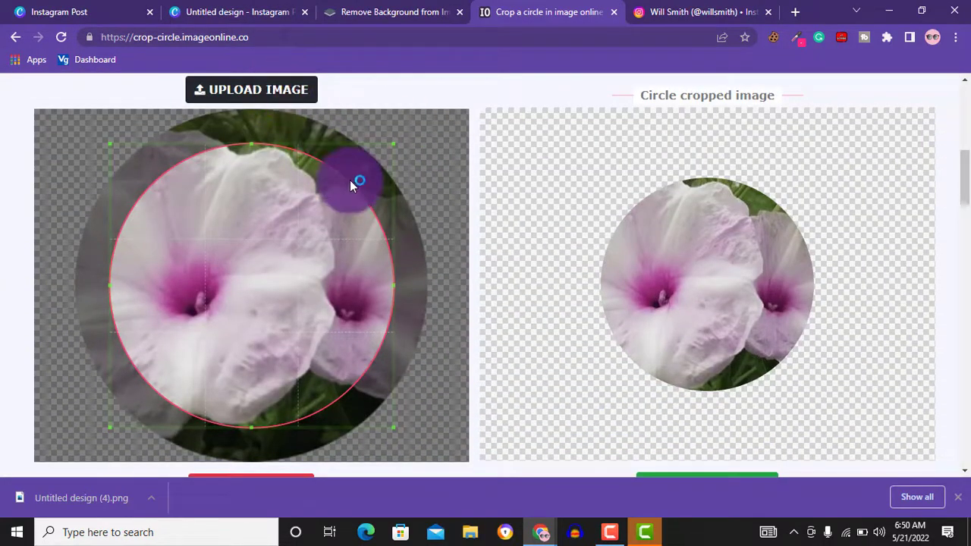
pyautogui.click(313, 91)
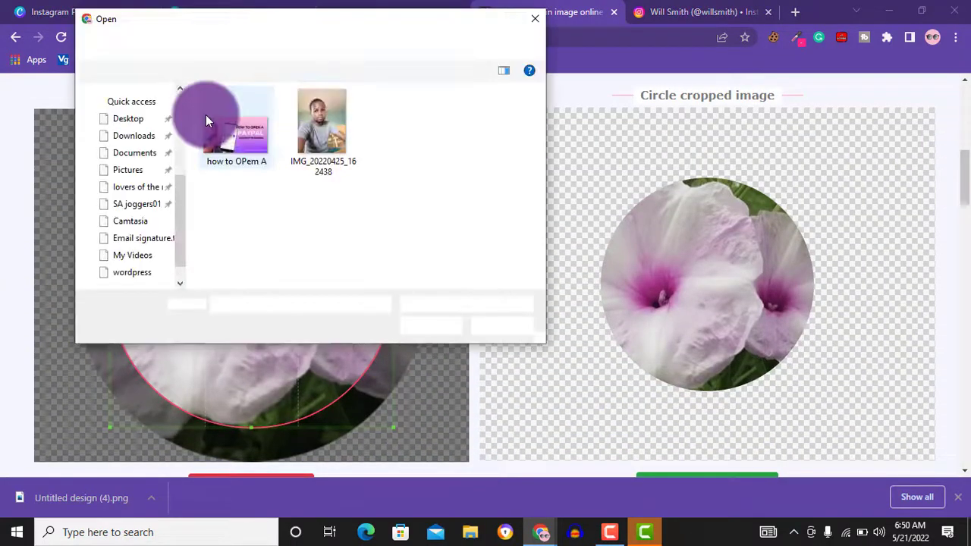
pyautogui.click(124, 199)
pyautogui.click(227, 124)
pyautogui.click(430, 324)
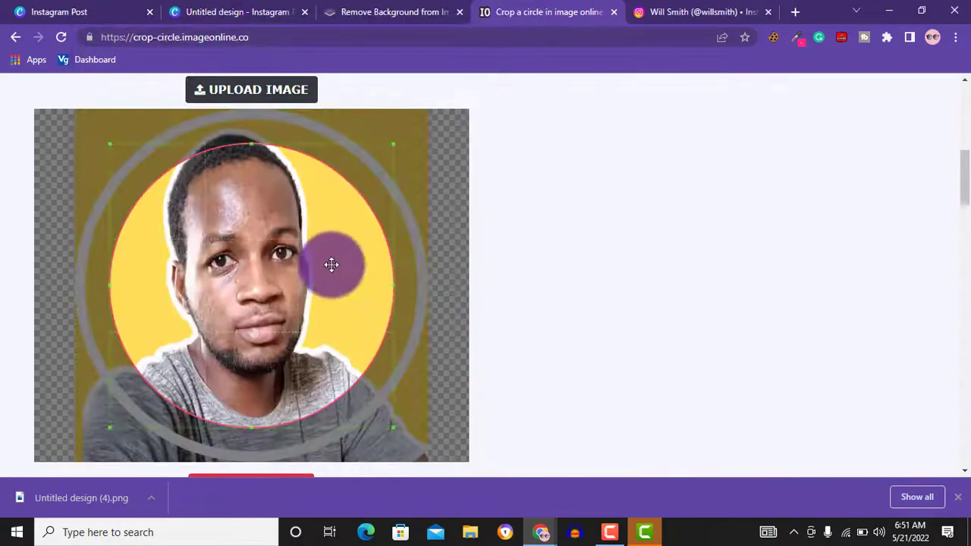
# - Enlarge the crop circle to fill the image and crop it into a circle
pyautogui.moveTo(110, 144); pyautogui.dragTo(79, 115)
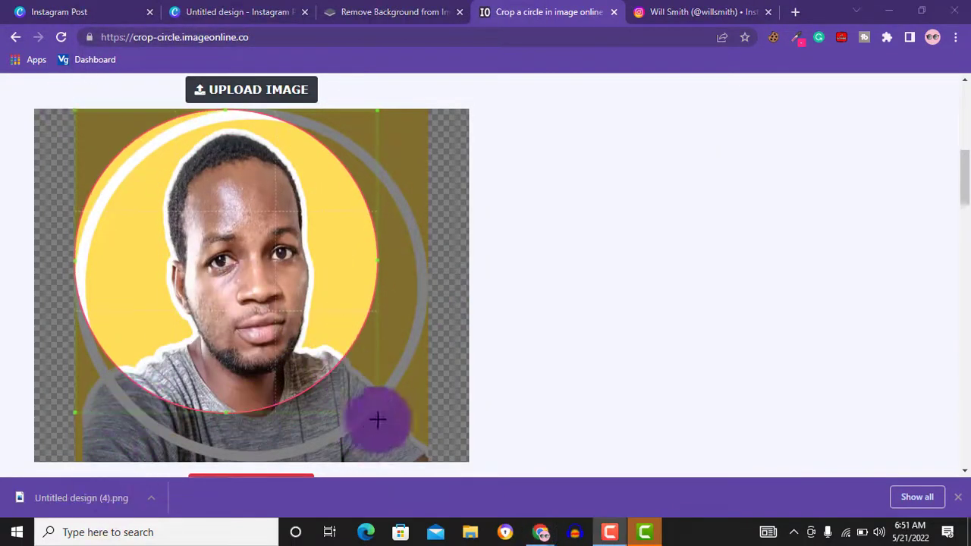
pyautogui.moveTo(378, 412); pyautogui.dragTo(445, 503)
pyautogui.scroll(-2, 516, 304)
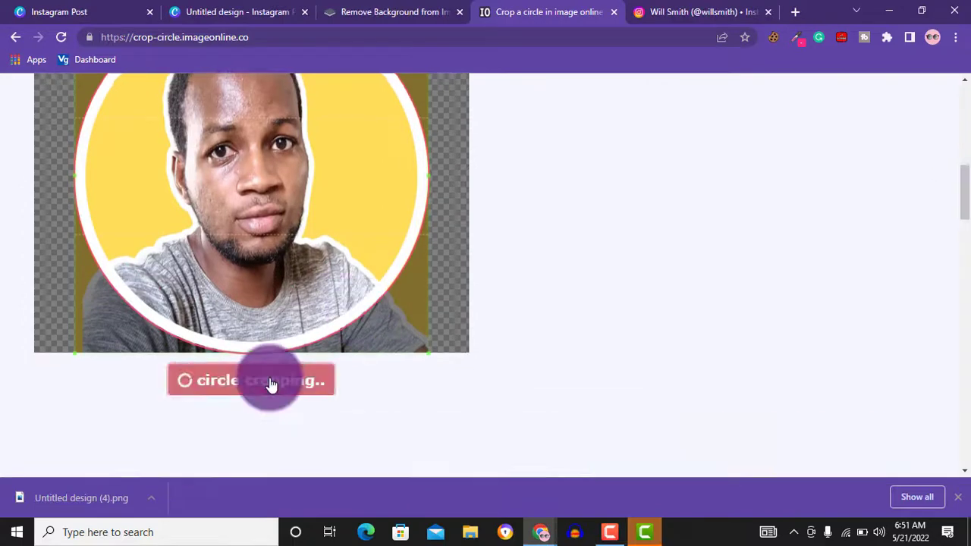
pyautogui.click(269, 379)
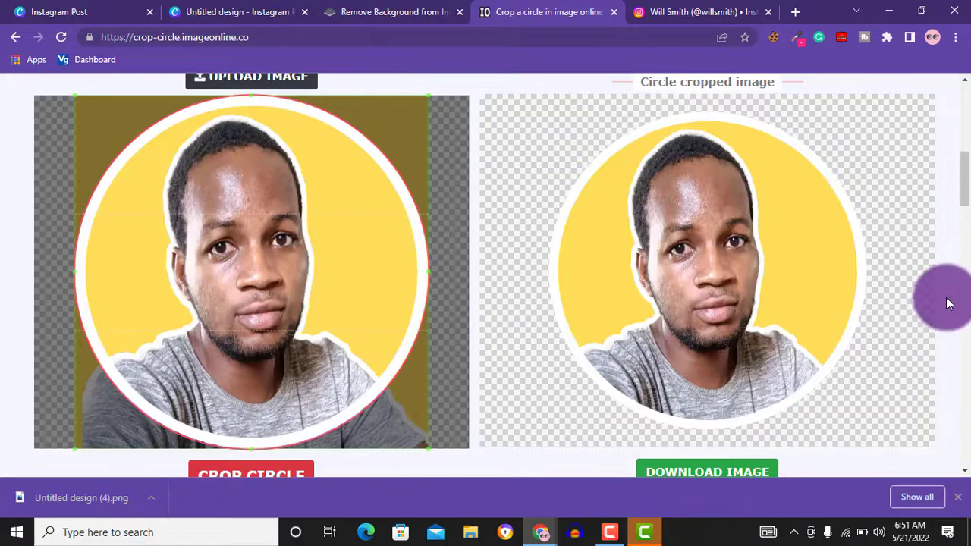
pyautogui.moveTo(958, 184); pyautogui.dragTo(957, 195)
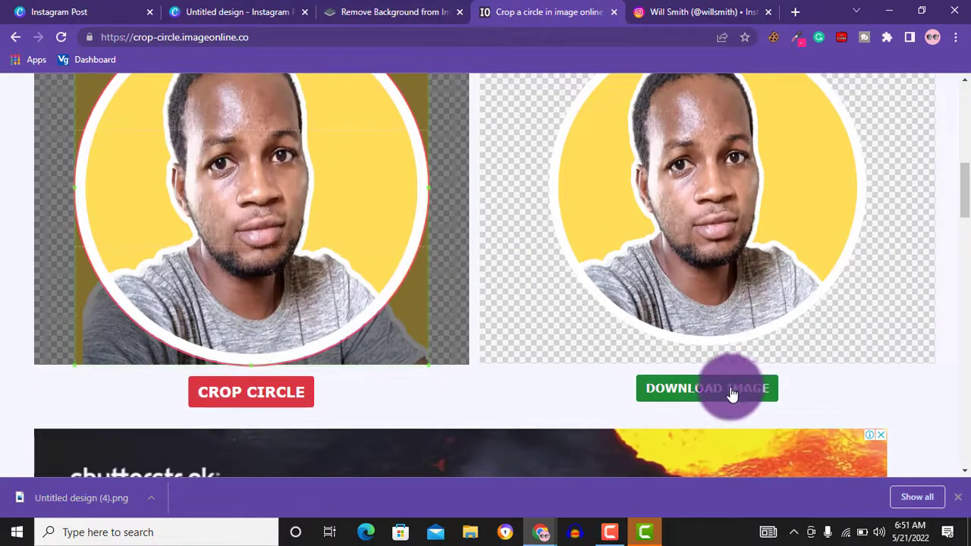
# - Back in the Canva profile design, move the white circle ring lower on the page
pyautogui.click(95, 9)
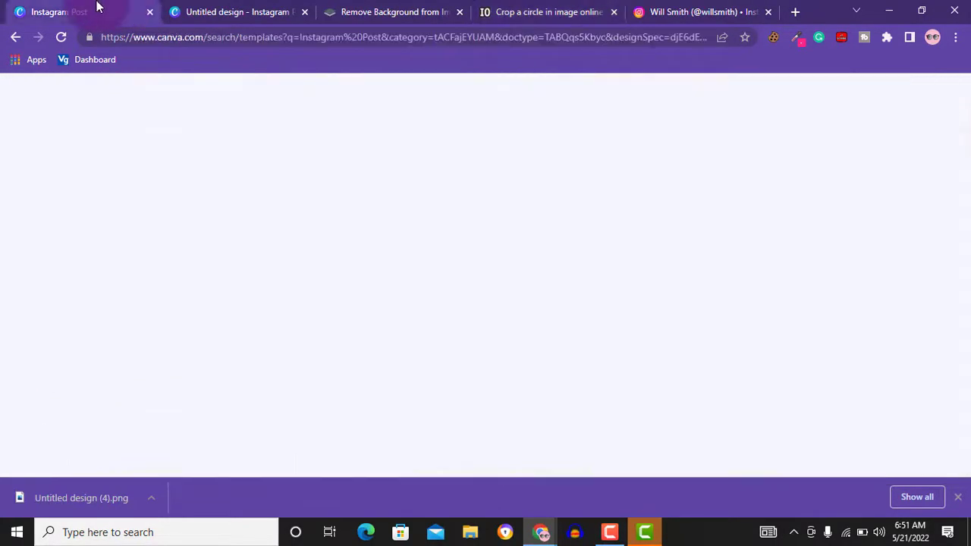
pyautogui.click(270, 8)
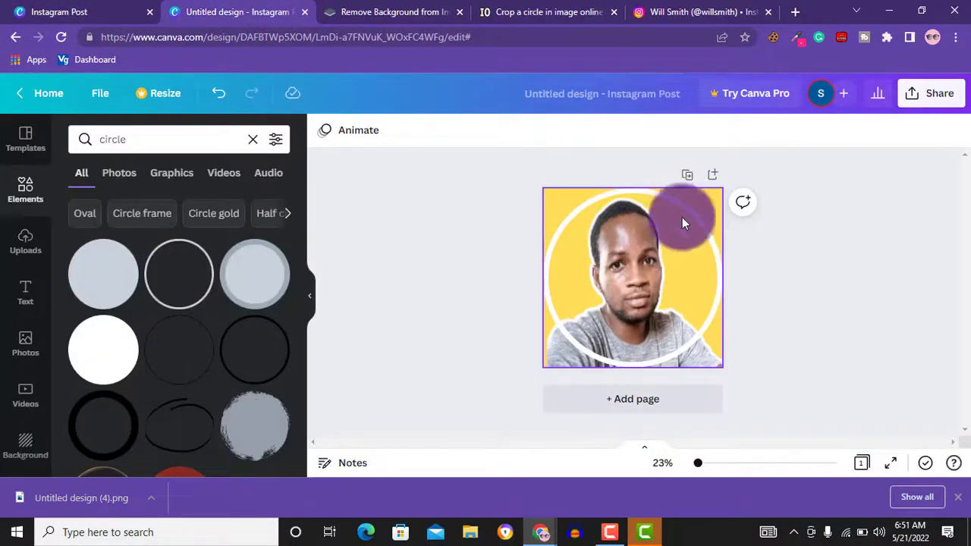
pyautogui.click(706, 201)
pyautogui.moveTo(706, 201); pyautogui.dragTo(698, 291)
pyautogui.click(699, 227)
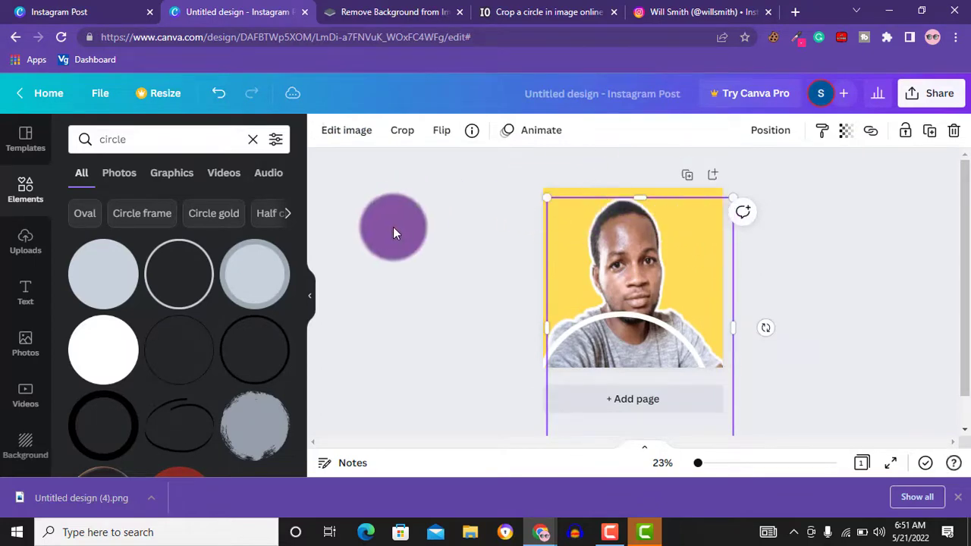
# - Add the pink-purple gradient from recently used elements, send it to back, and enlarge it over the page
pyautogui.click(21, 186)
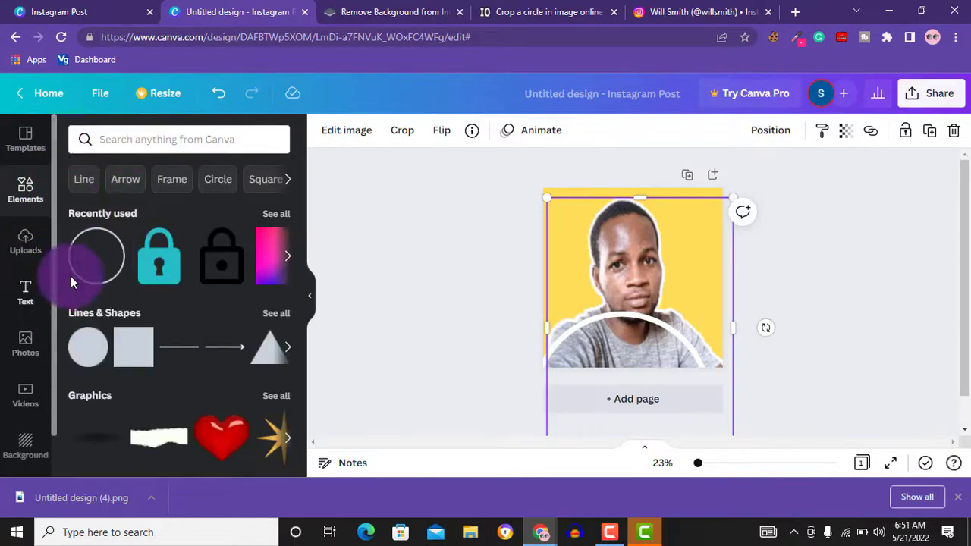
pyautogui.click(288, 258)
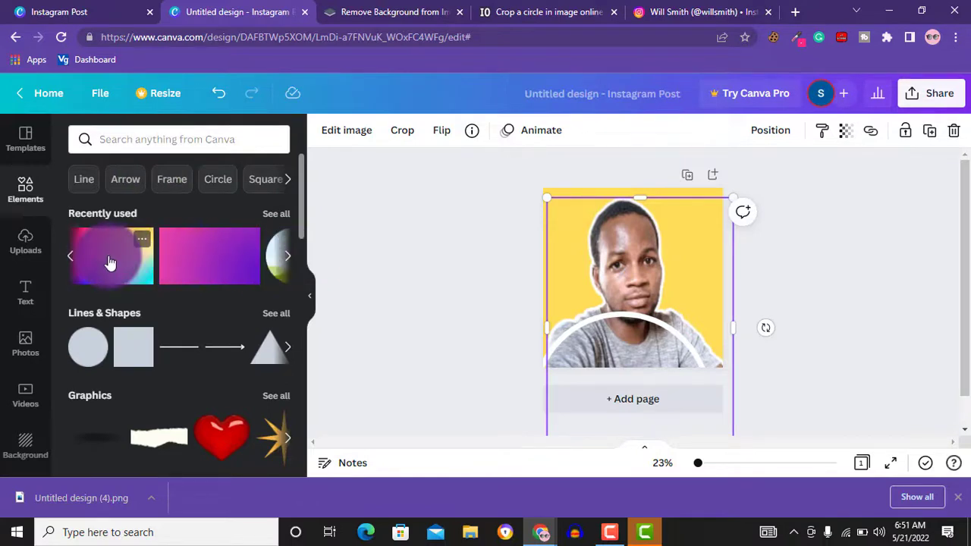
pyautogui.click(110, 262)
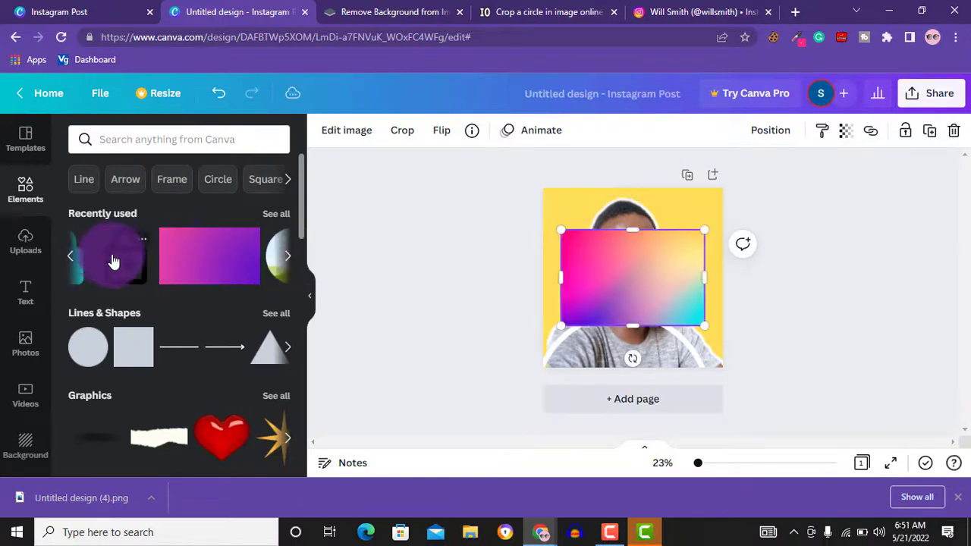
pyautogui.rightClick(617, 258)
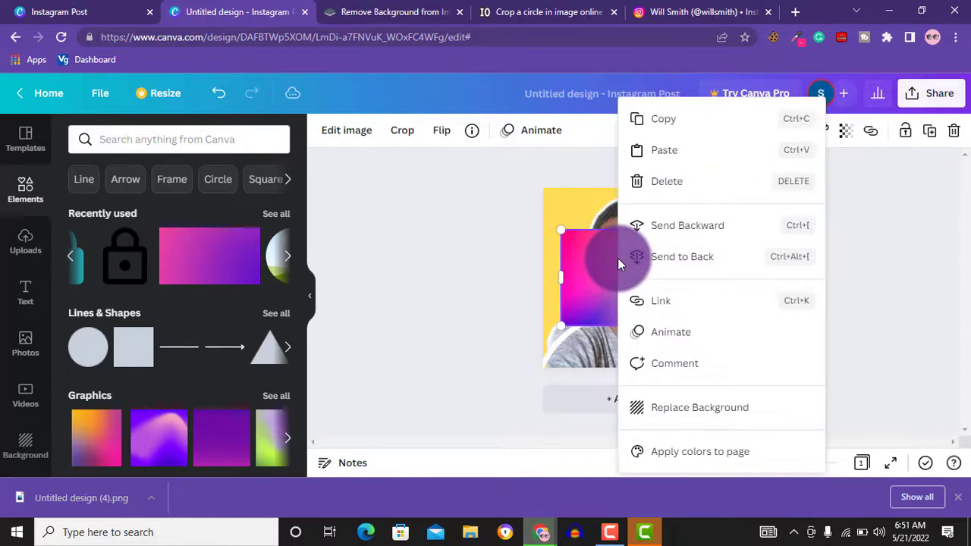
pyautogui.click(673, 261)
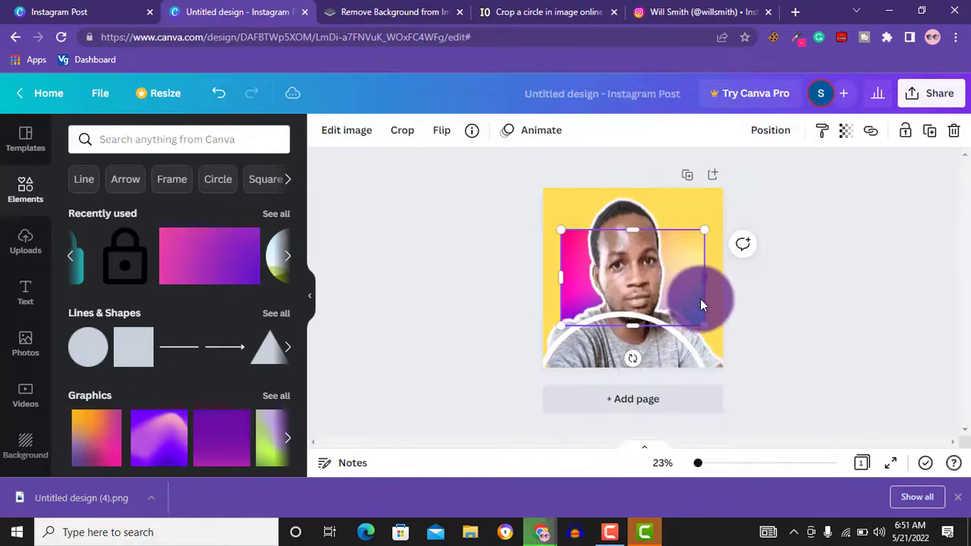
pyautogui.moveTo(702, 328); pyautogui.dragTo(631, 278)
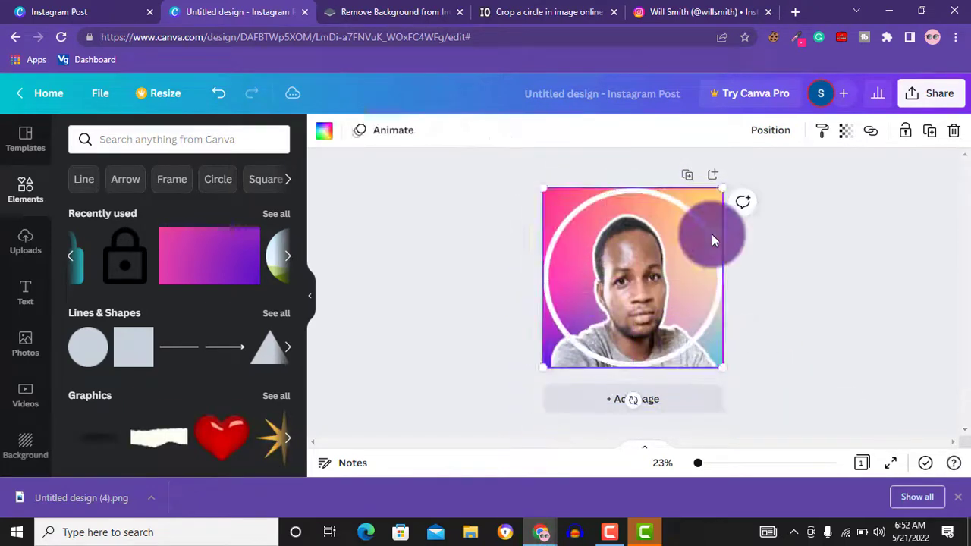
pyautogui.click(637, 306)
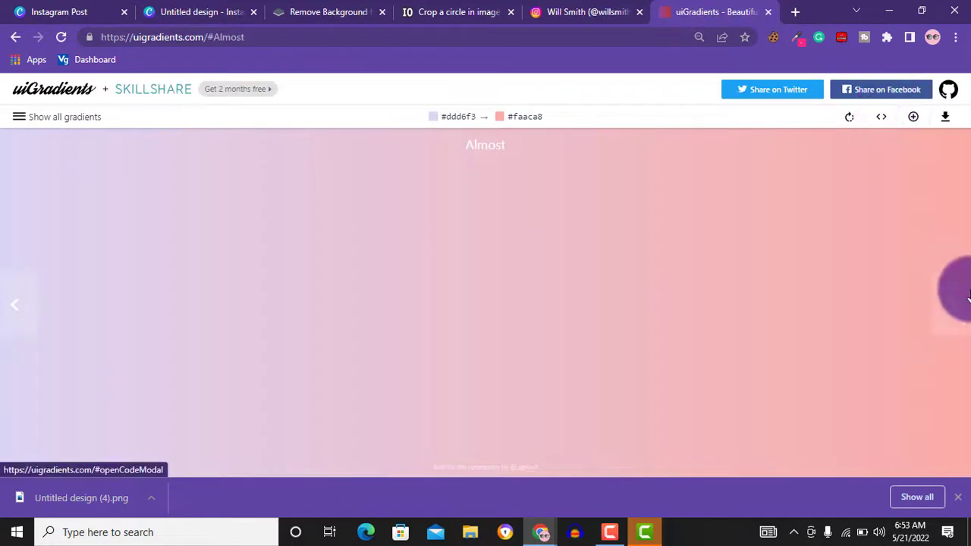
pyautogui.click(961, 312)
pyautogui.click(961, 313)
pyautogui.click(961, 313)
pyautogui.click(961, 313)
pyautogui.click(961, 312)
pyautogui.click(961, 313)
pyautogui.click(961, 313)
pyautogui.click(72, 120)
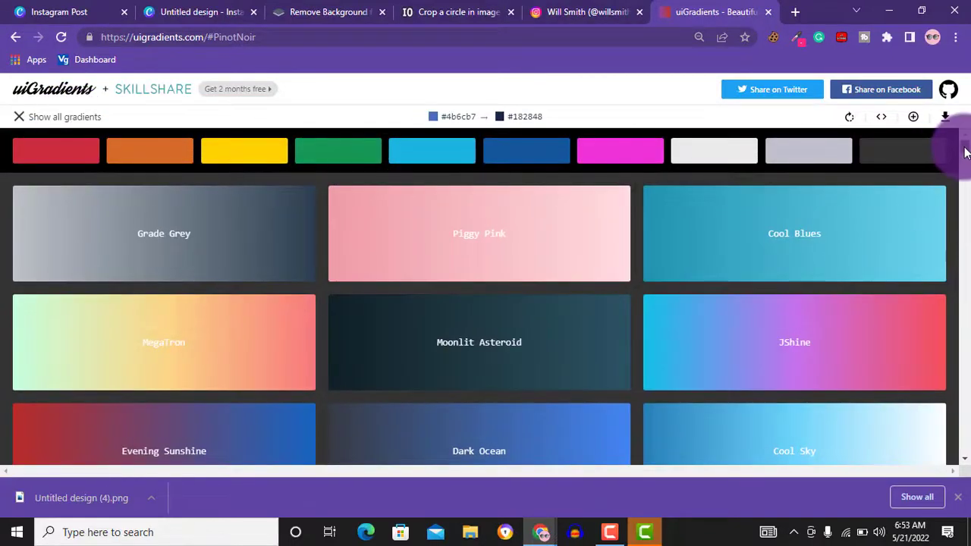
pyautogui.moveTo(965, 144); pyautogui.dragTo(949, 236)
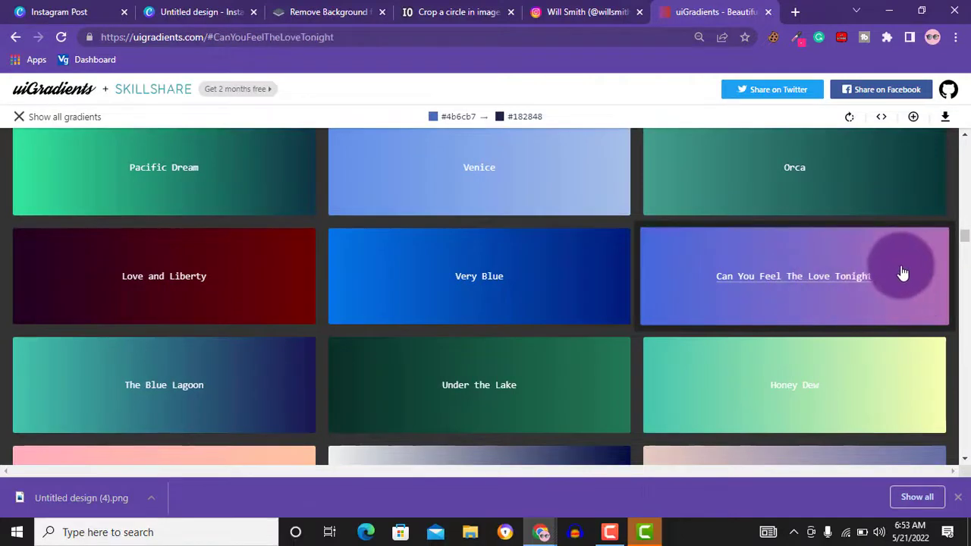
pyautogui.click(904, 274)
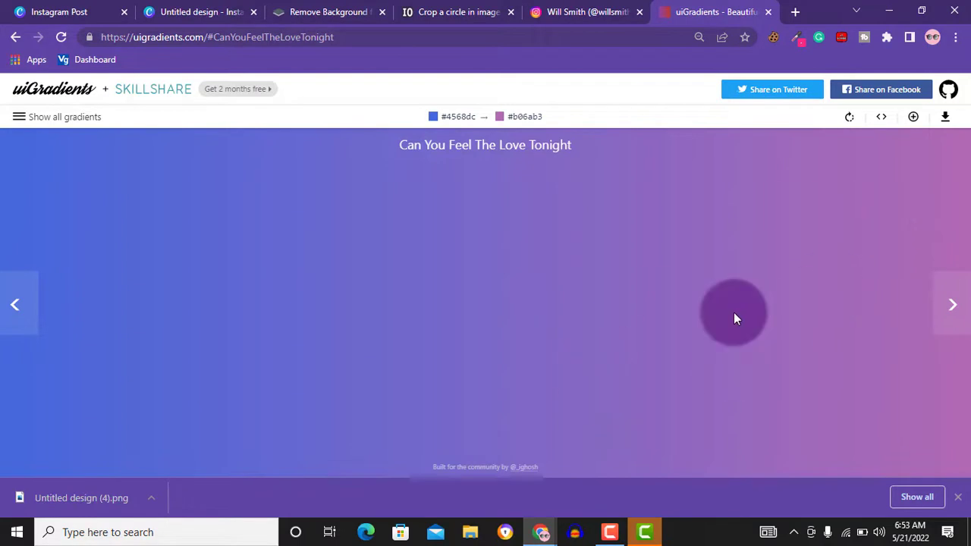
pyautogui.click(203, 13)
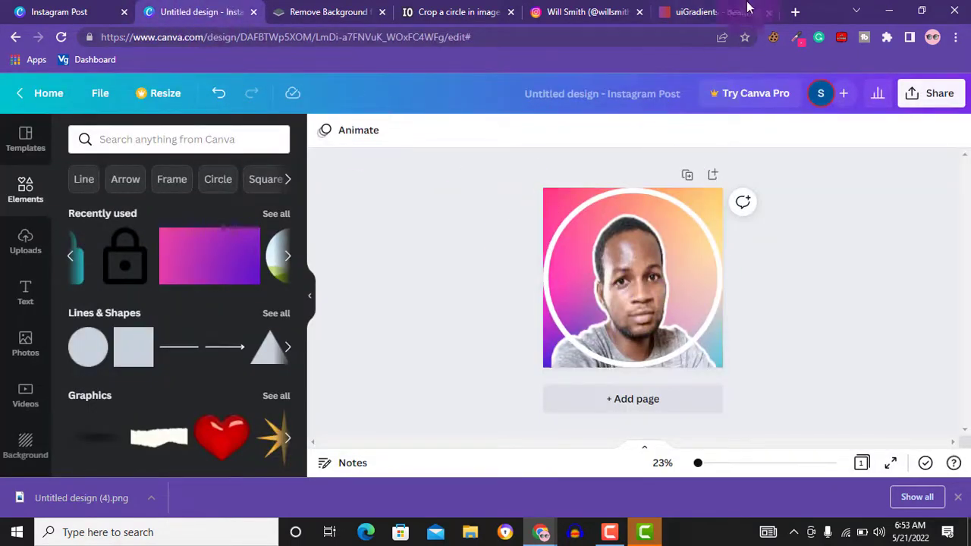
# - On gradienta.io in a new tab, accept cookies and open Descend Sun's JPG download options
pyautogui.click(795, 14)
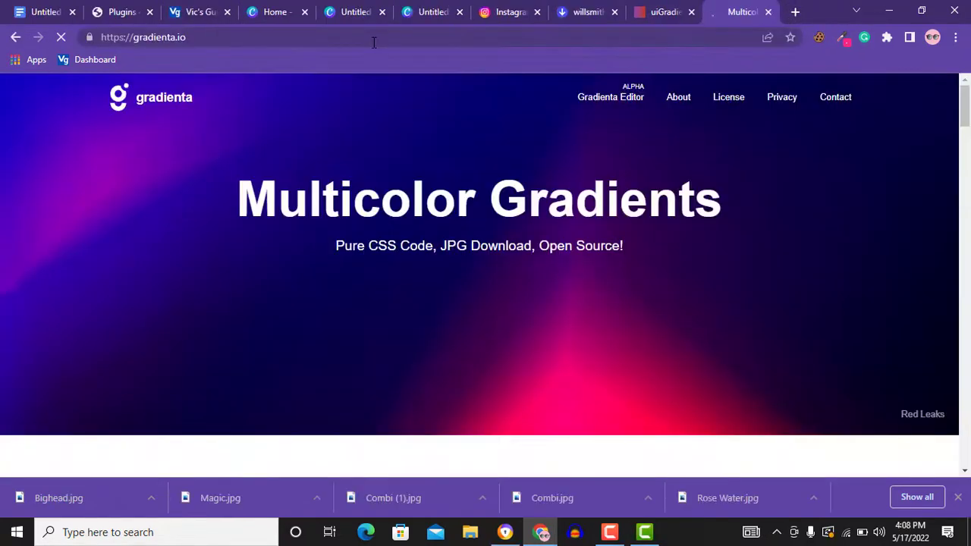
pyautogui.moveTo(966, 119); pyautogui.dragTo(966, 190)
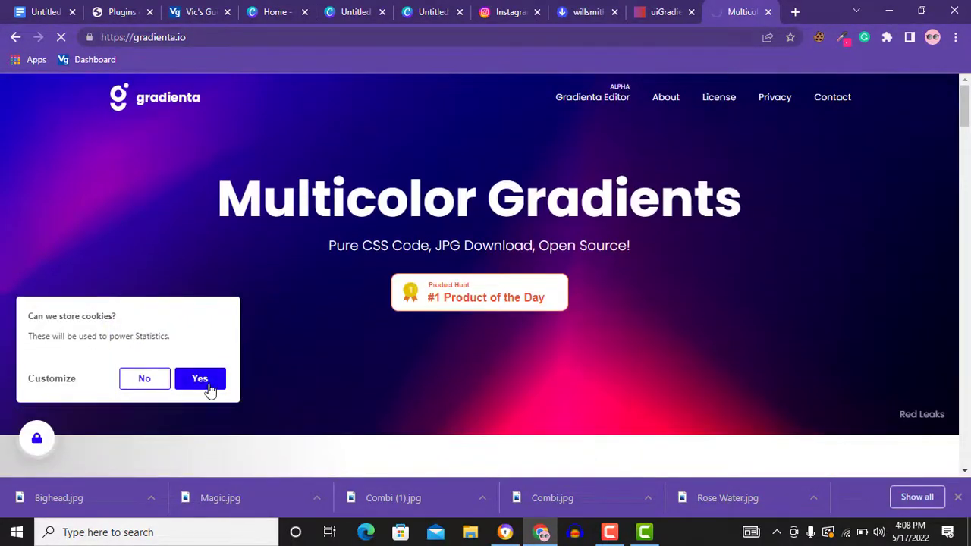
pyautogui.click(200, 379)
pyautogui.moveTo(966, 106); pyautogui.dragTo(969, 138)
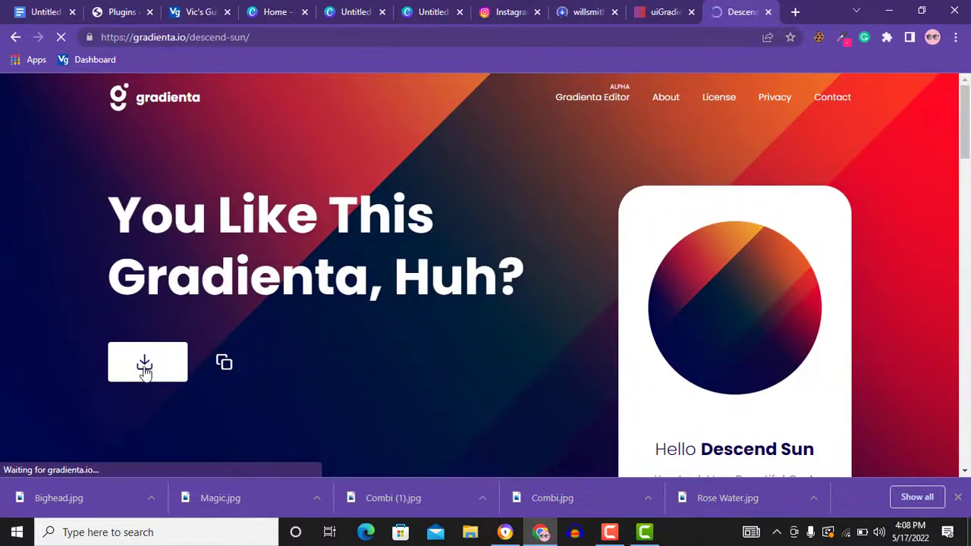
pyautogui.click(195, 363)
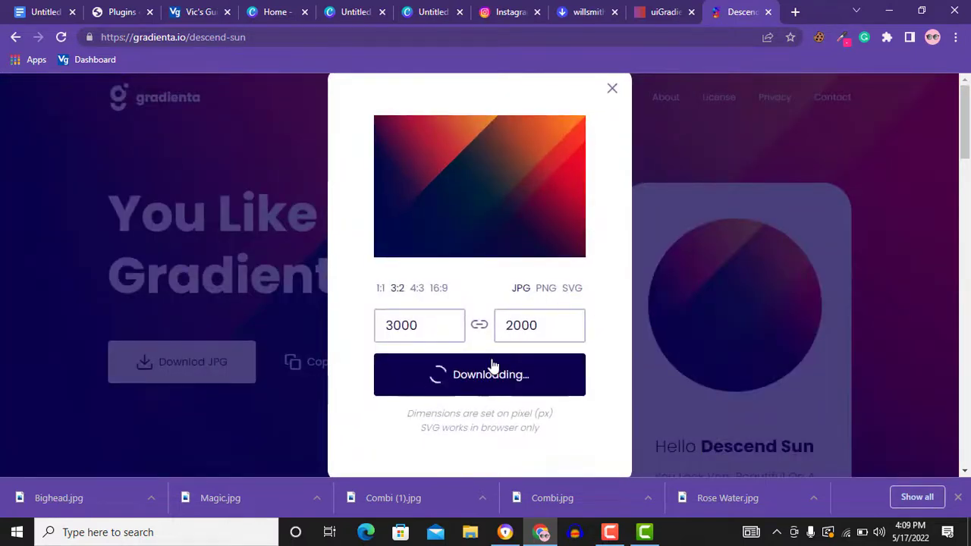
# - Return to the Canva profile picture design
pyautogui.click(354, 12)
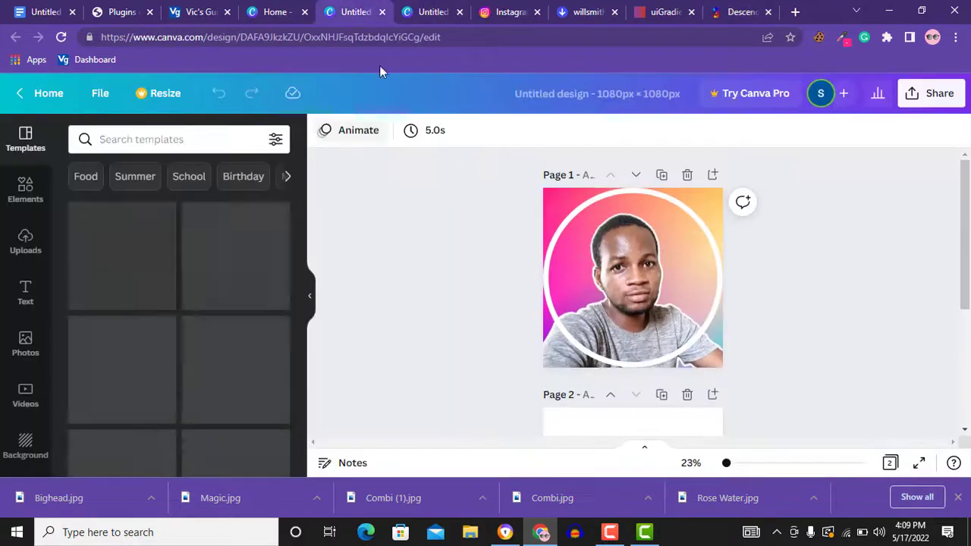
pyautogui.click(740, 11)
pyautogui.click(281, 11)
pyautogui.click(355, 11)
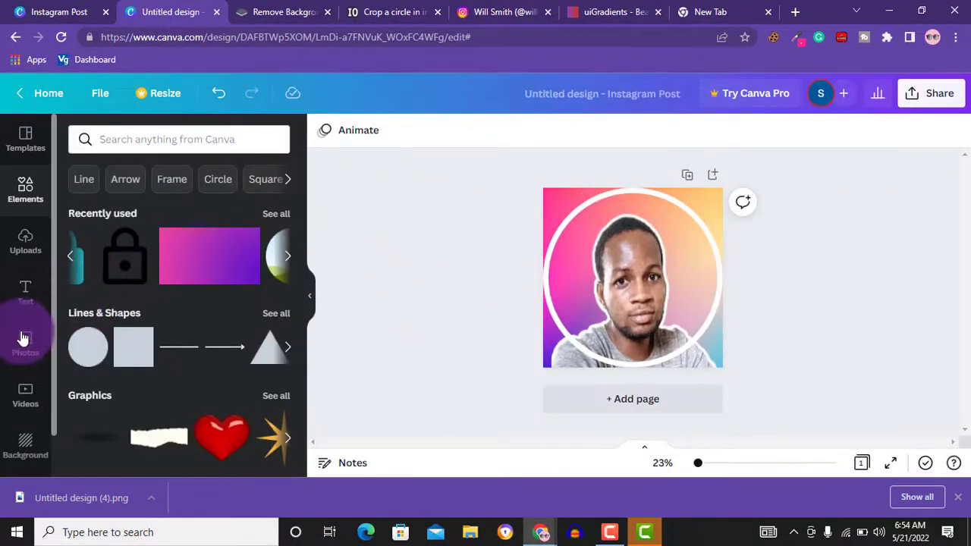
# - Add the uploaded green-yellow gradient image and stretch it to cover the square page
pyautogui.click(24, 266)
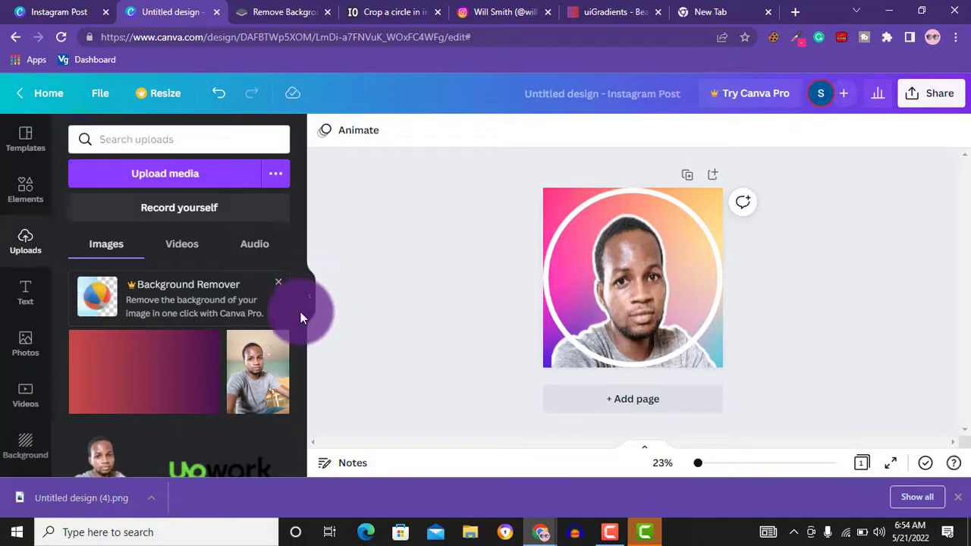
pyautogui.moveTo(300, 365); pyautogui.dragTo(299, 376)
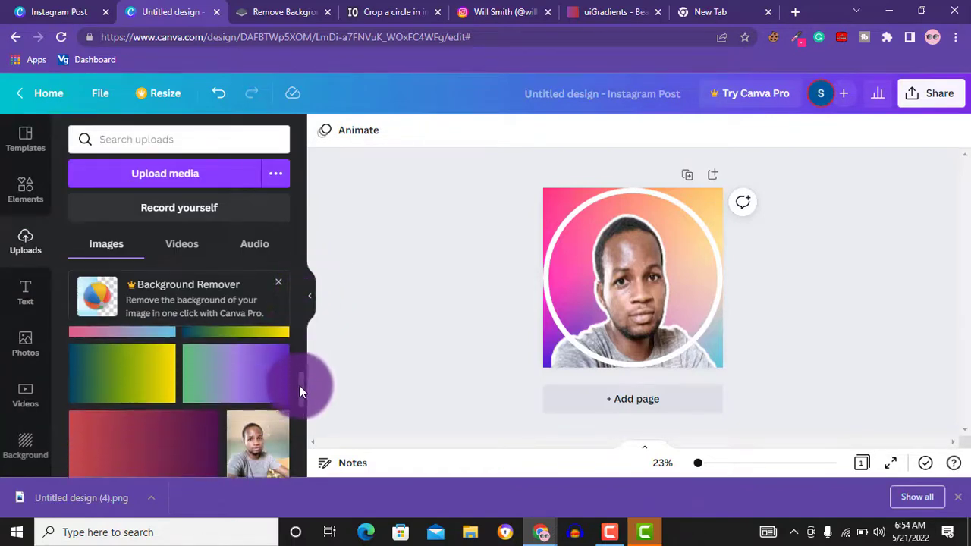
pyautogui.moveTo(299, 386)
pyautogui.mouseDown()
pyautogui.moveTo(299, 403)
pyautogui.moveTo(300, 385)
pyautogui.mouseUp()
pyautogui.click(108, 369)
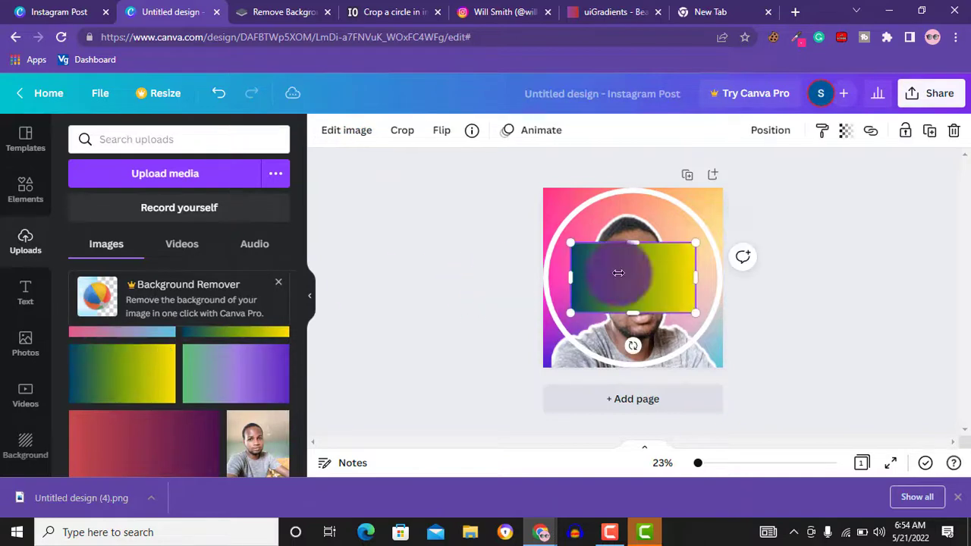
pyautogui.moveTo(666, 280); pyautogui.dragTo(759, 297)
pyautogui.moveTo(629, 219); pyautogui.dragTo(615, 243)
# - Snap the green-yellow gradient to the page edges and select the portrait photo
pyautogui.click(849, 325)
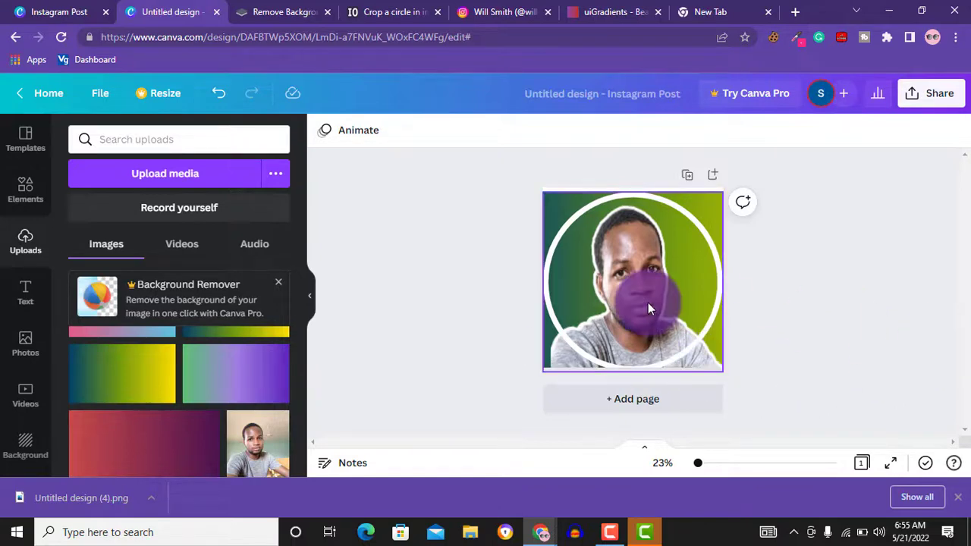
pyautogui.click(711, 284)
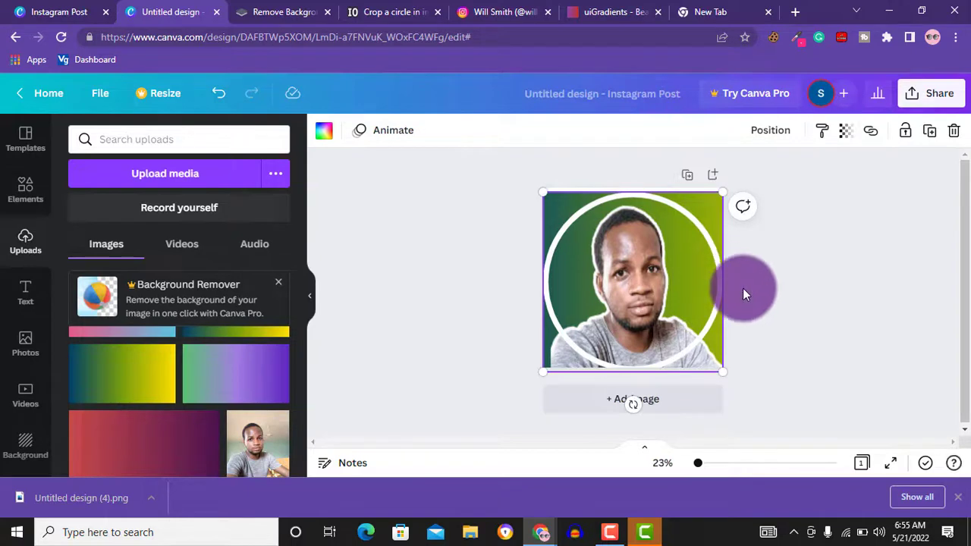